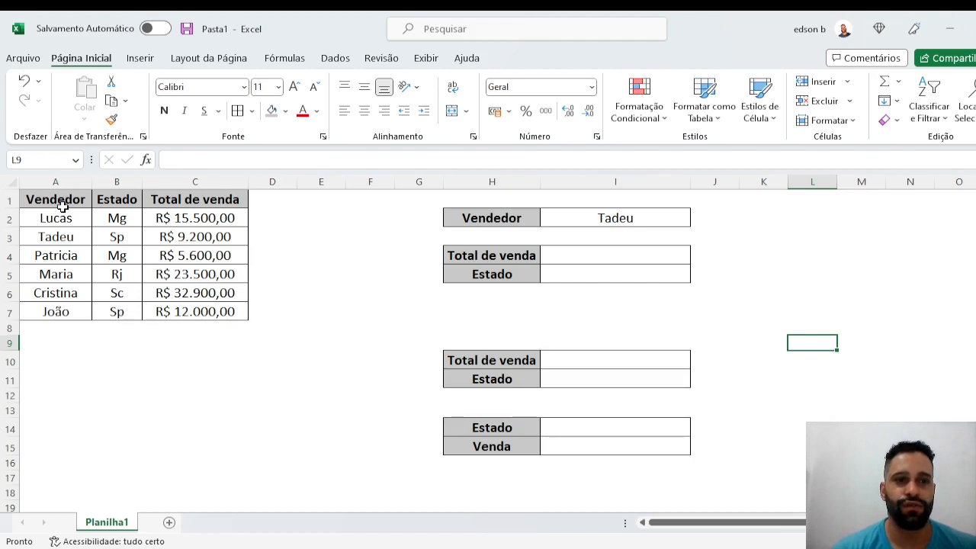
- Examine the sales table in A1:C7, the seller choices in cell I2 and the result block in H10:I11
left_click_drag(62, 206, 219, 308)
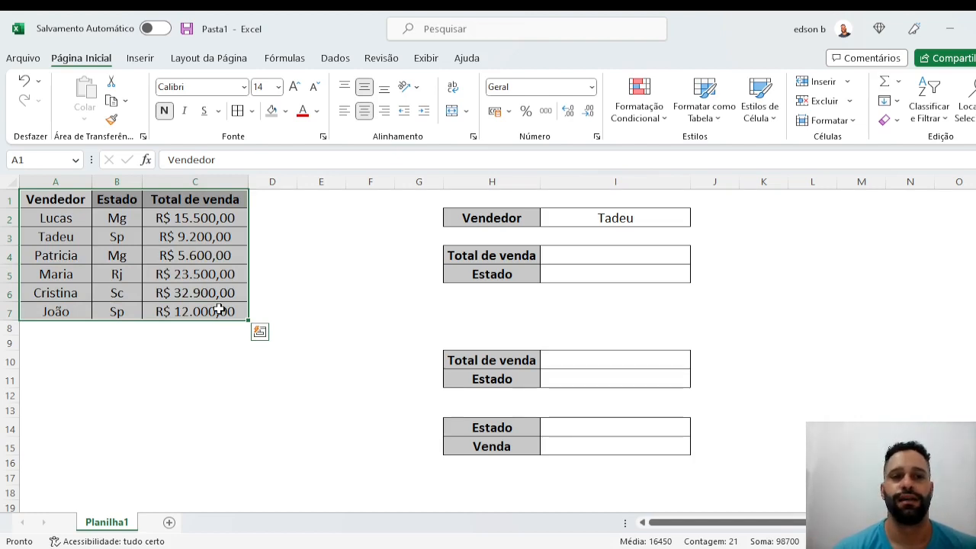
left_click(273, 379)
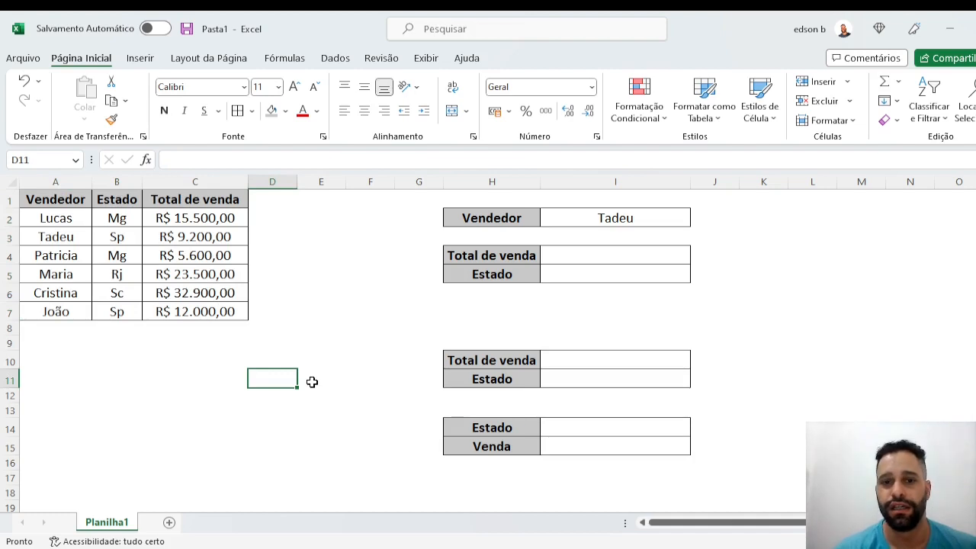
left_click(584, 365)
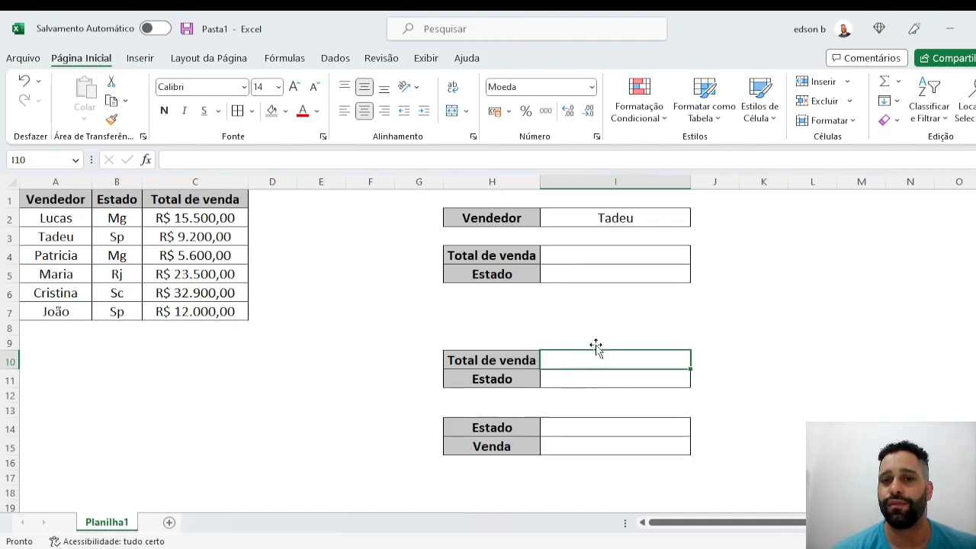
left_click(595, 219)
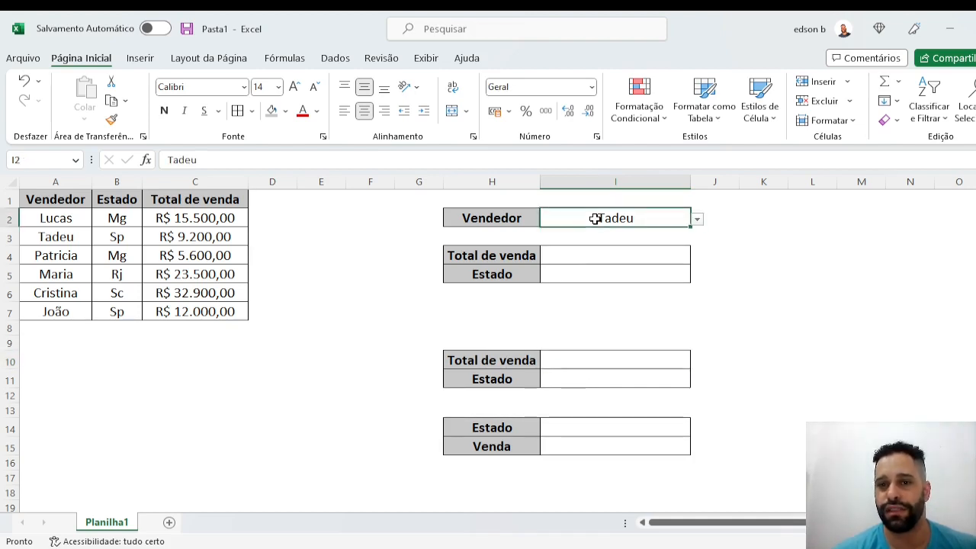
left_click(697, 220)
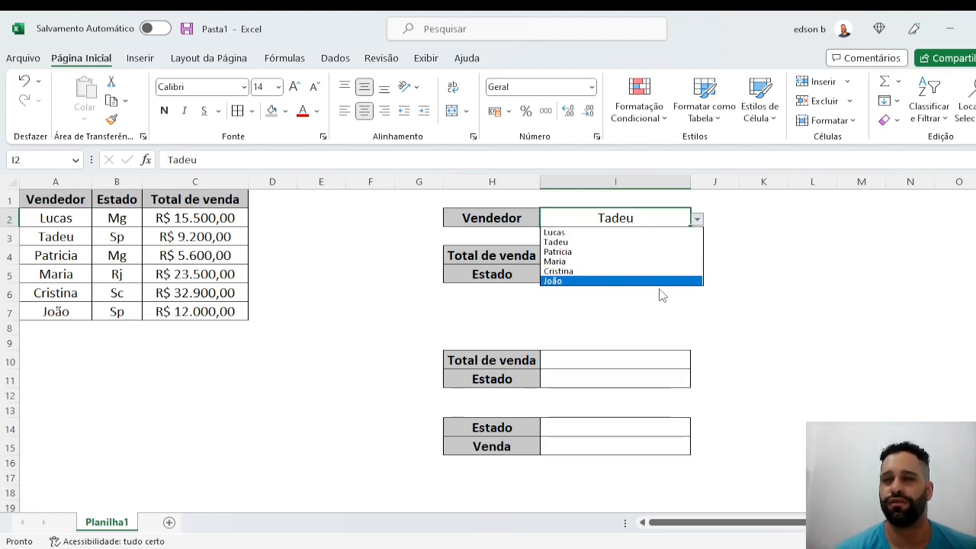
left_click(761, 285)
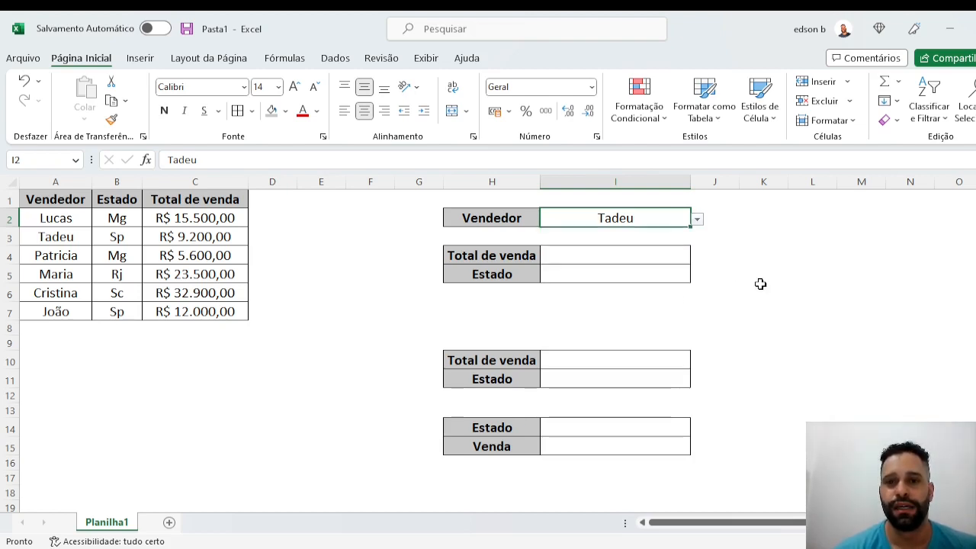
left_click(698, 220)
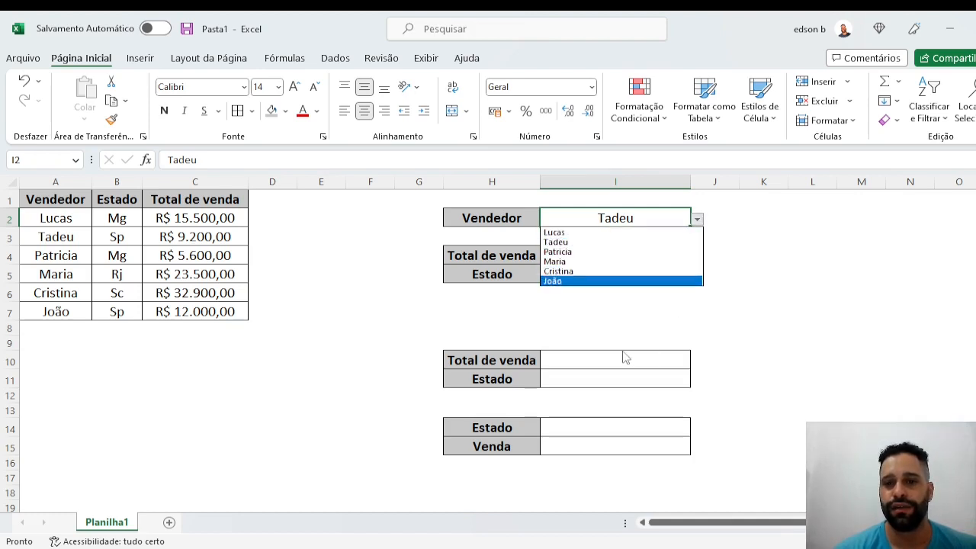
key("Escape")
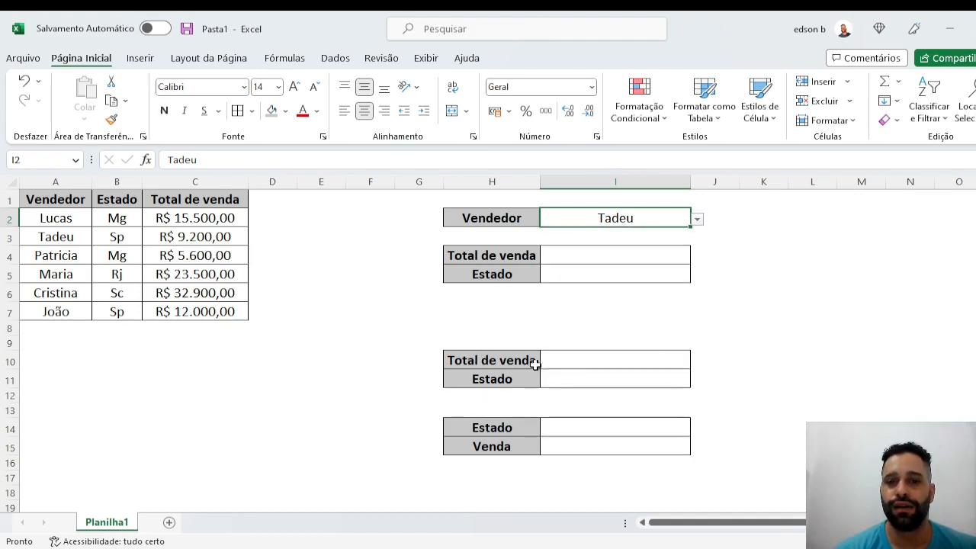
left_click(513, 373)
left_click_drag(512, 373, 586, 361)
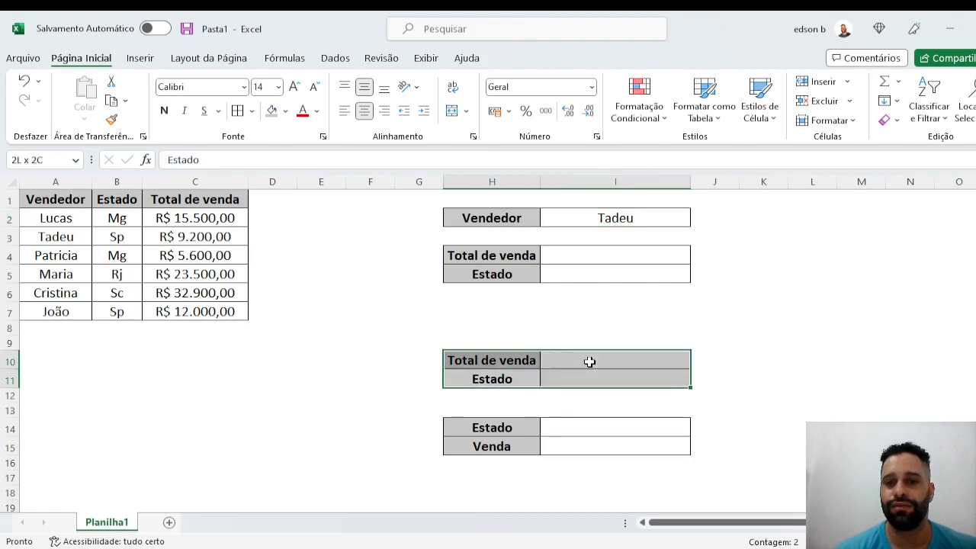
- Enter =PROCV(I2;A1:C7;3;0) in cell I10 to look up the chosen seller's total sales with an exact match
left_click(588, 362)
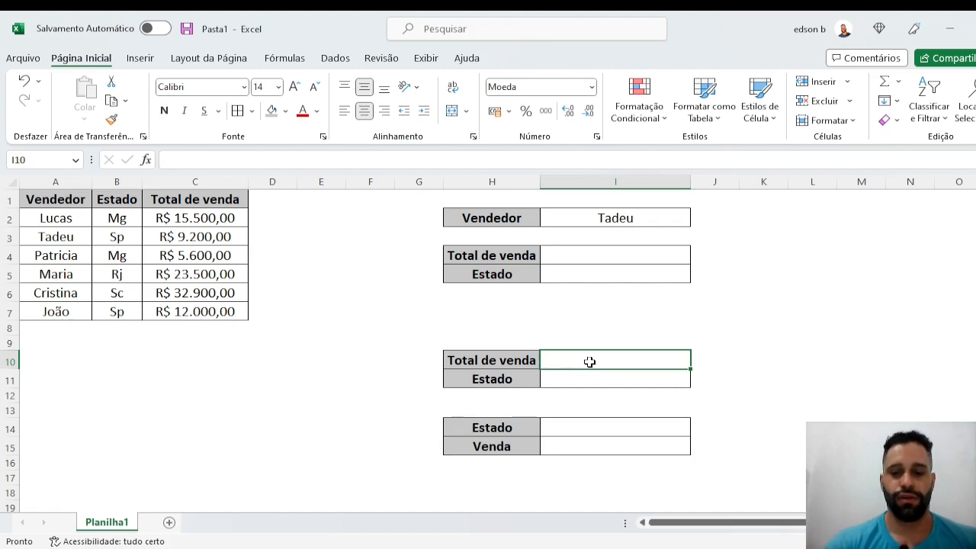
type("=pro")
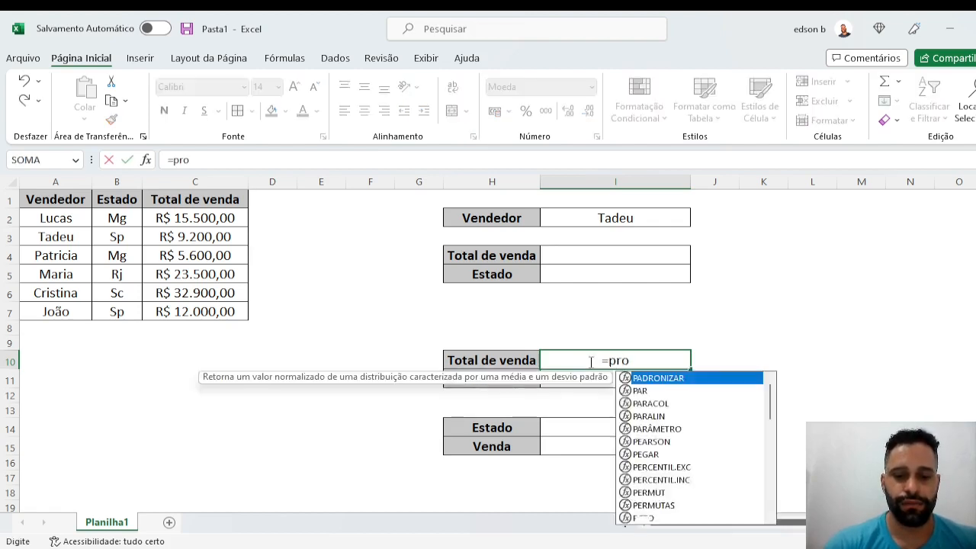
type("cv")
key("Tab")
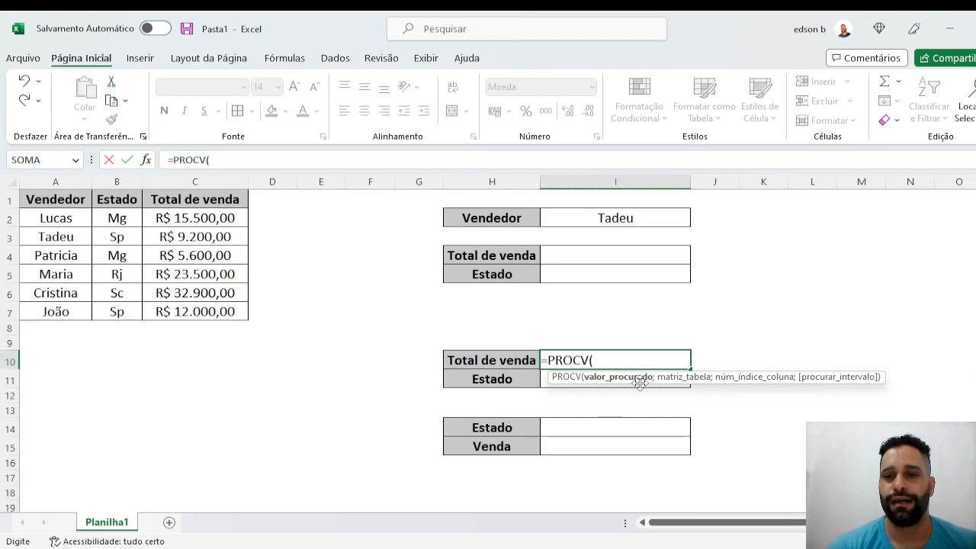
left_click(624, 223)
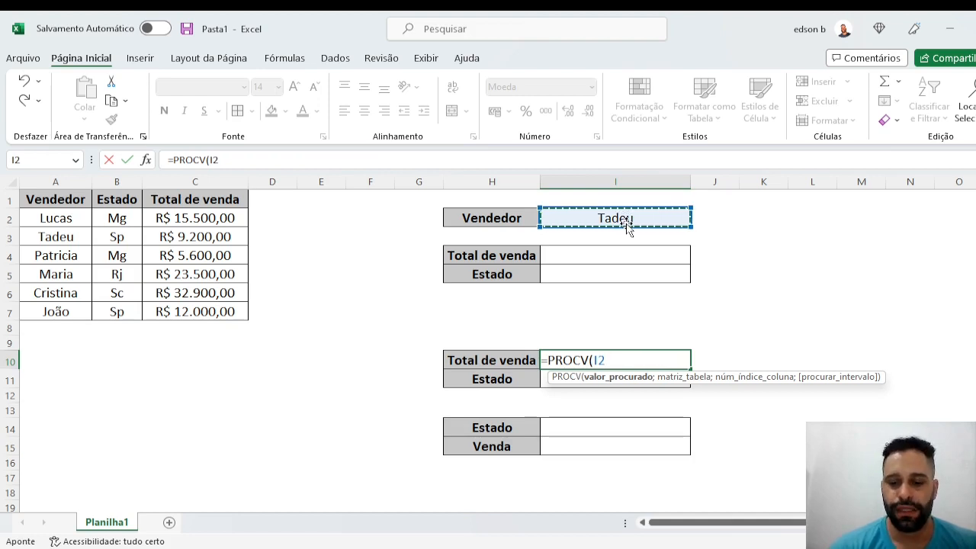
type(";")
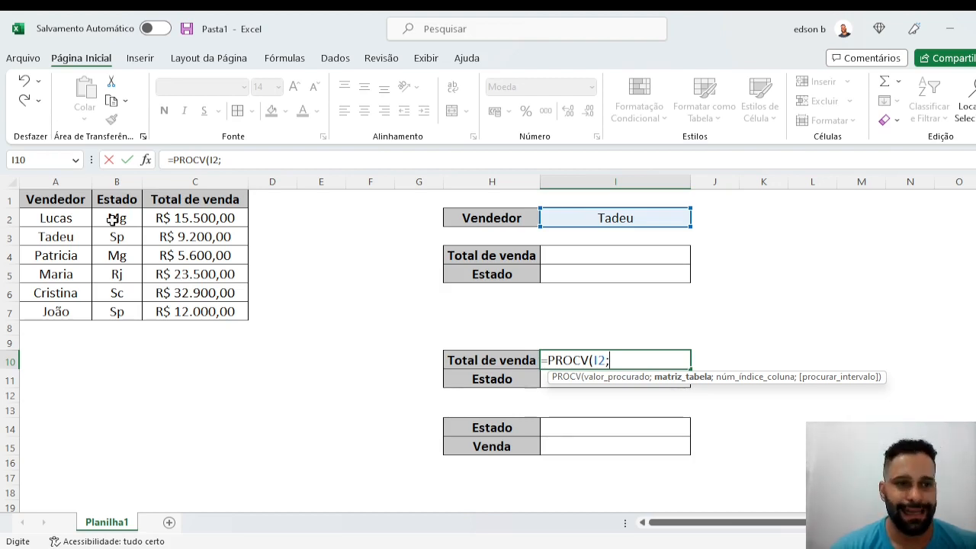
left_click_drag(32, 200, 231, 314)
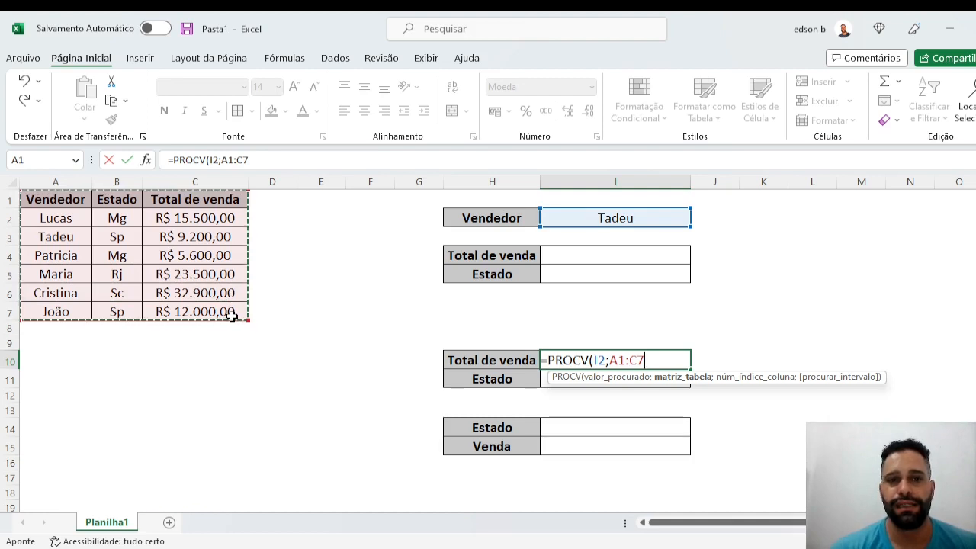
type(";")
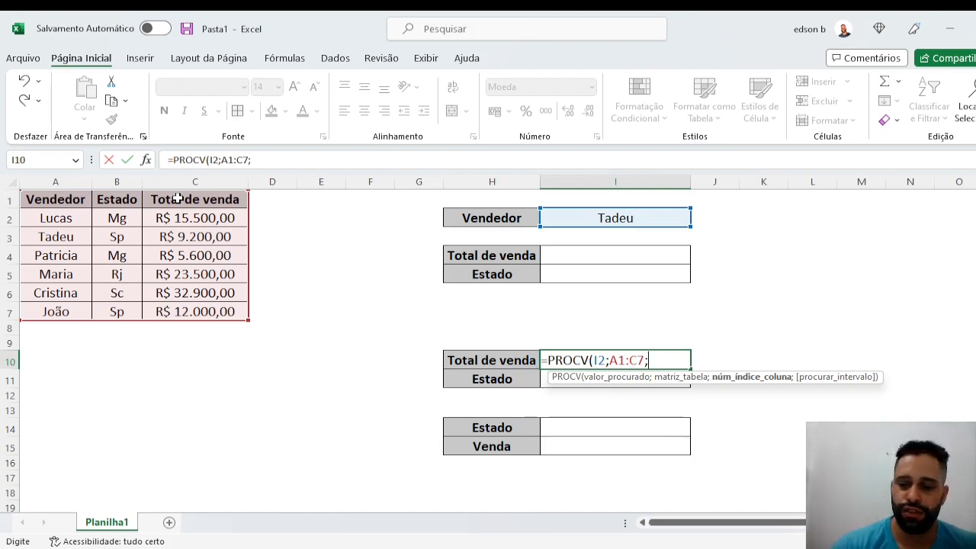
type("3;")
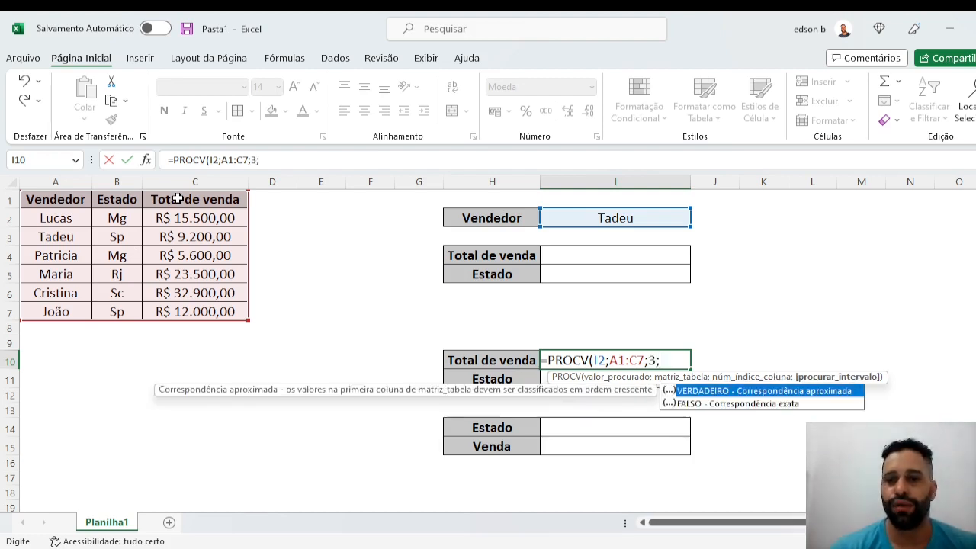
type("0")
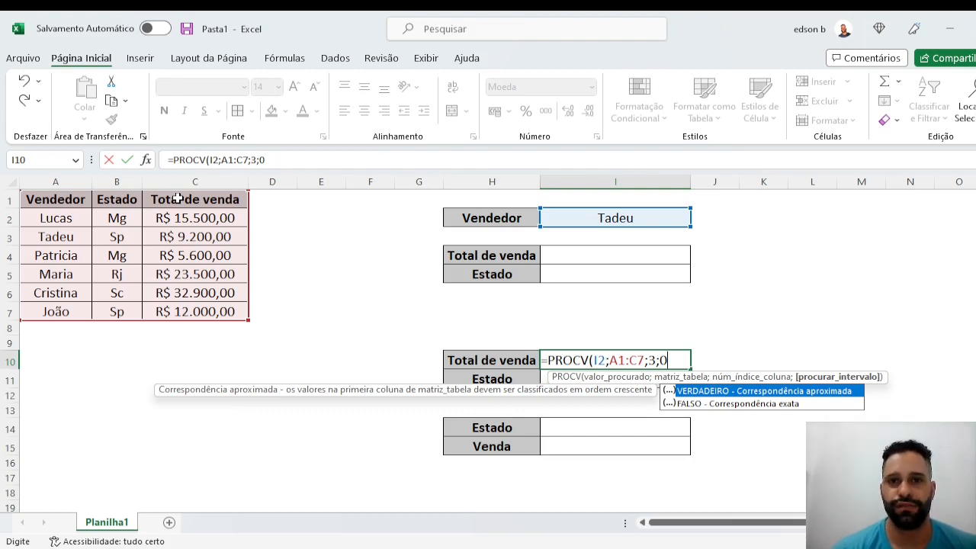
type(")")
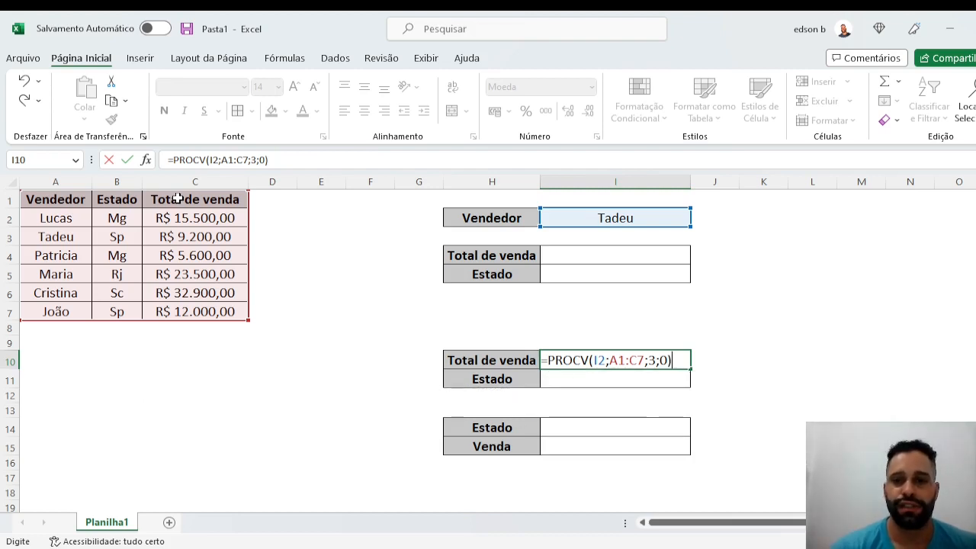
key("Return")
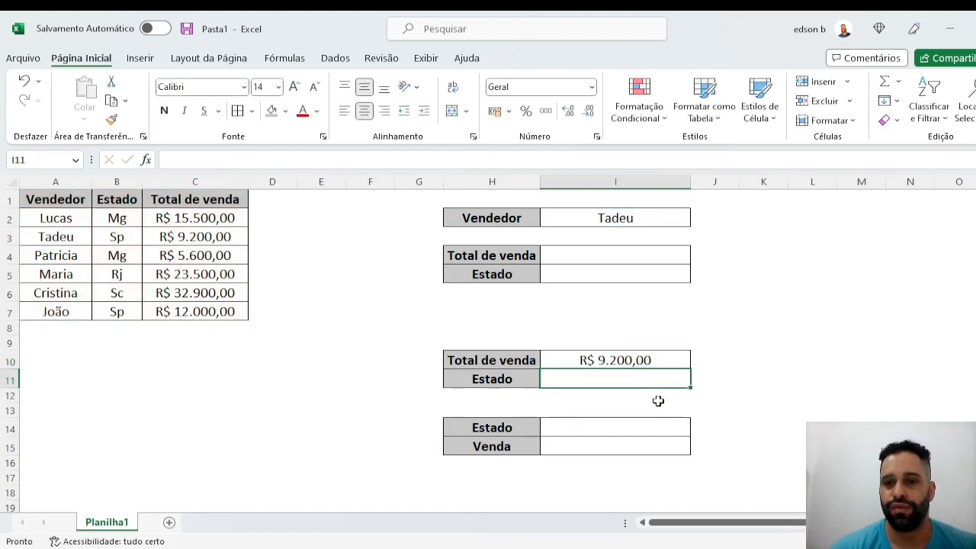
- Test the total sales lookup by setting the seller in I2 to the one from row 5, followed by the one from row 7
left_click(632, 224)
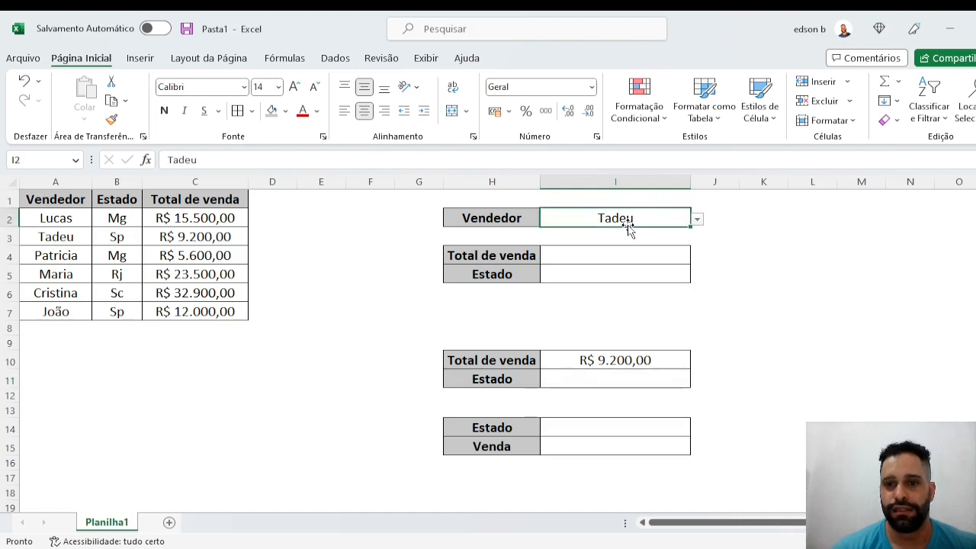
left_click(697, 220)
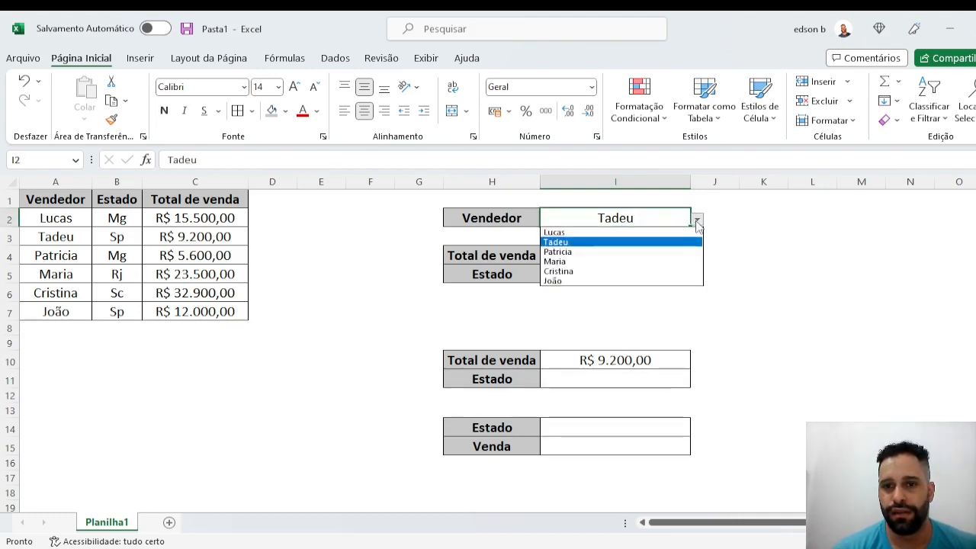
left_click(653, 264)
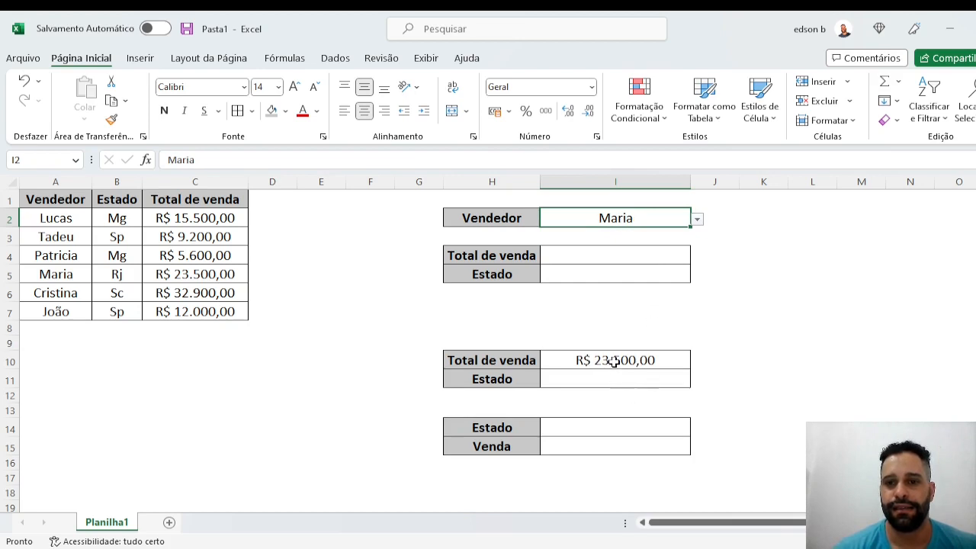
left_click(697, 221)
left_click(643, 280)
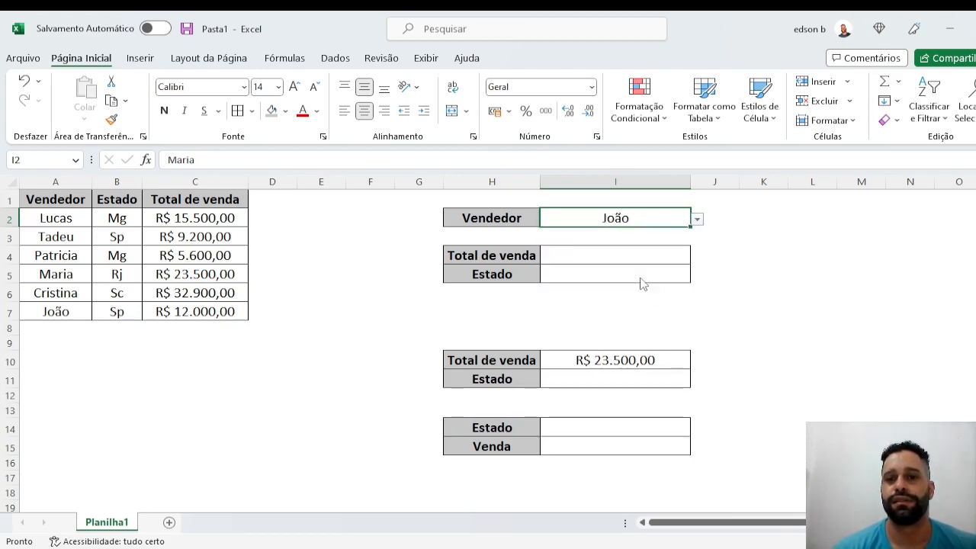
- Enter =PROCV(I2;A1:C8;2;0) in cell I11 to look up the chosen seller's state with an exact match
left_click(630, 385)
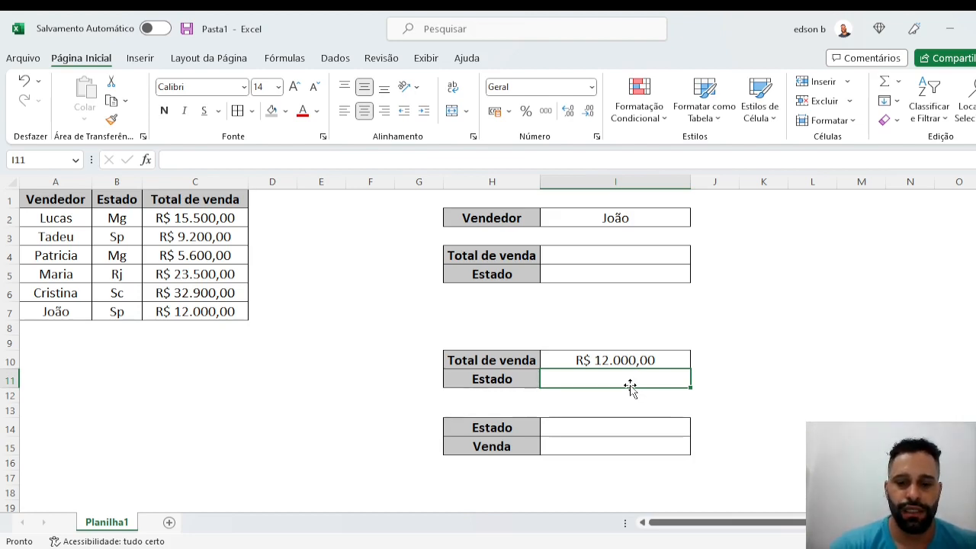
type("=procv")
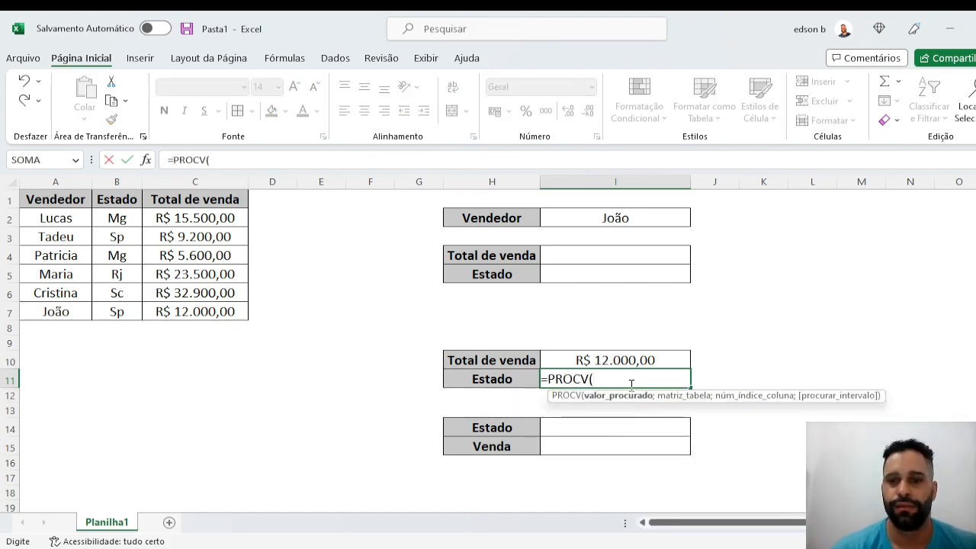
left_click(617, 218)
type(";")
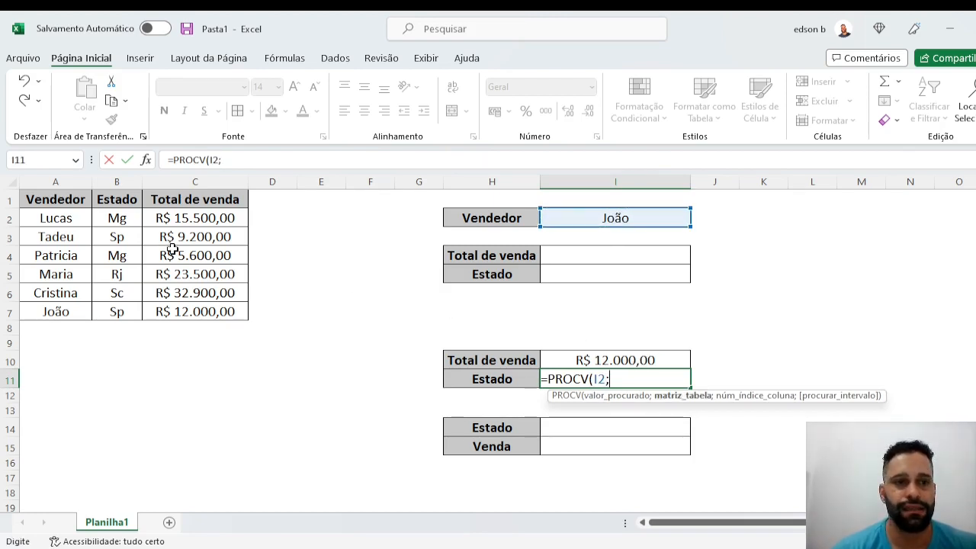
left_click_drag(70, 206, 231, 322)
type(";")
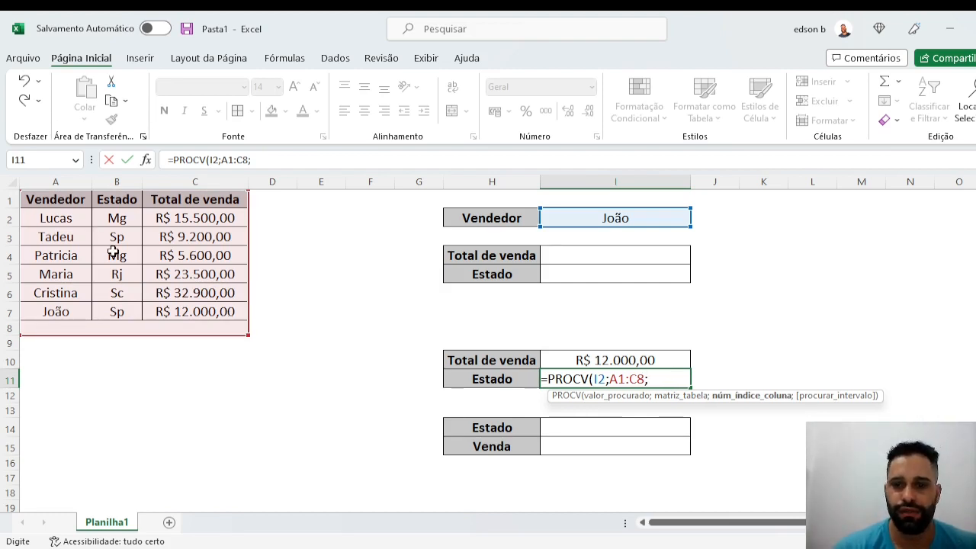
type("2")
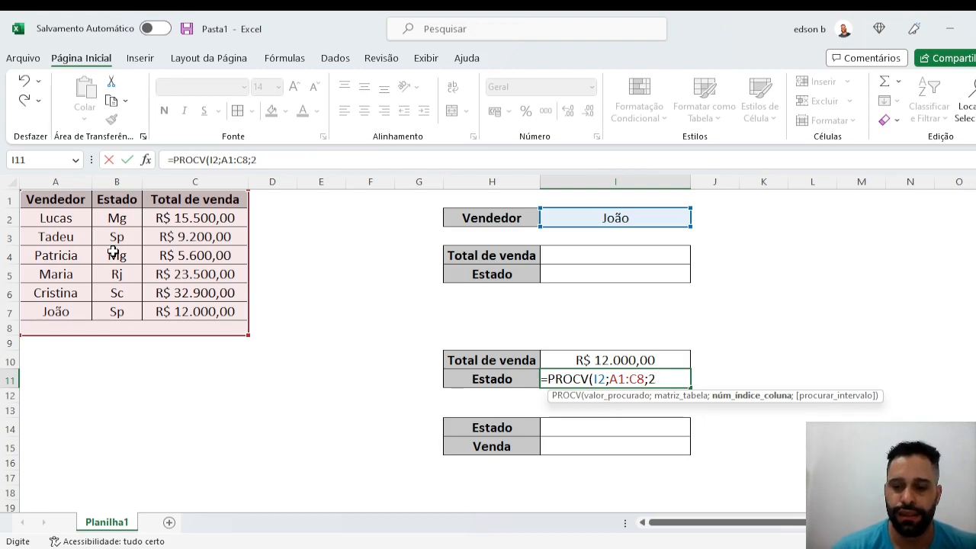
type(";0")
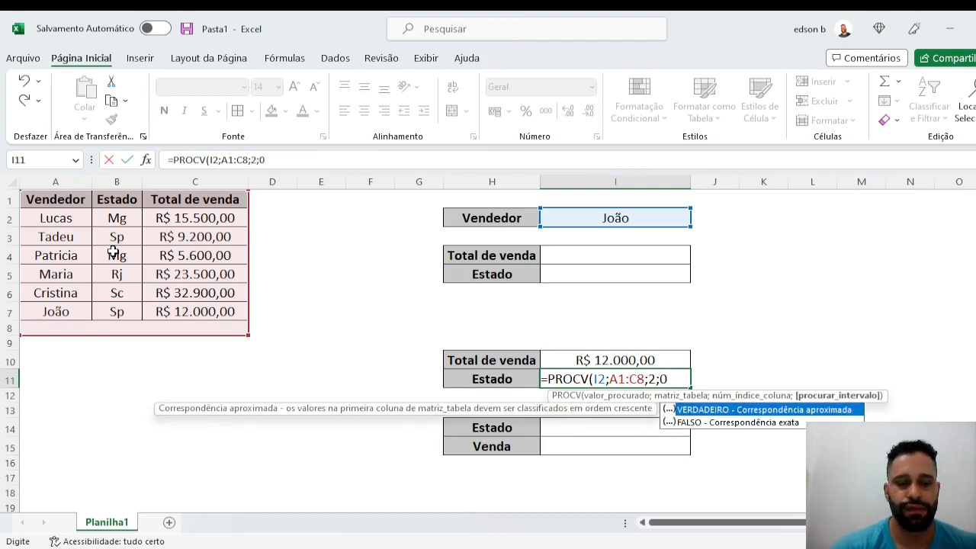
type("\\0")
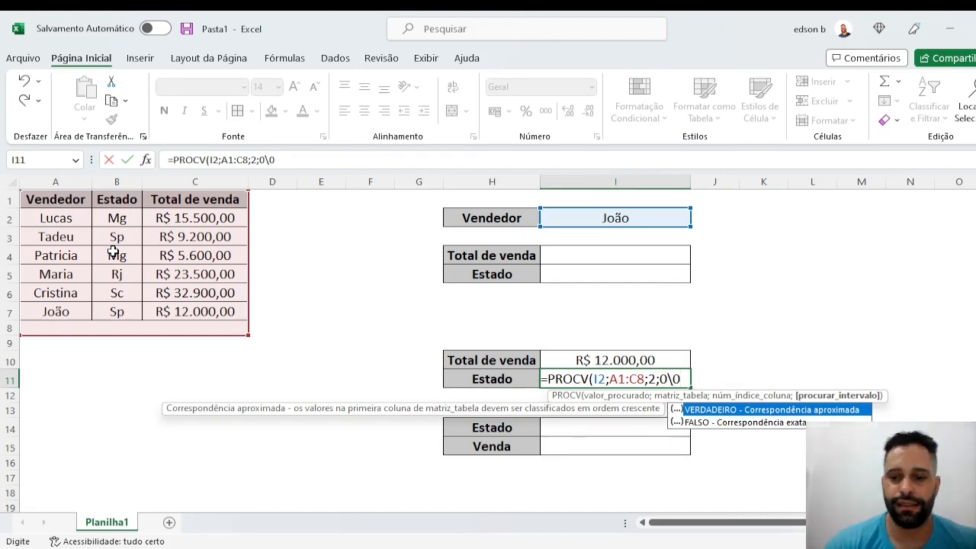
key("BackSpace")
key("BackSpace")
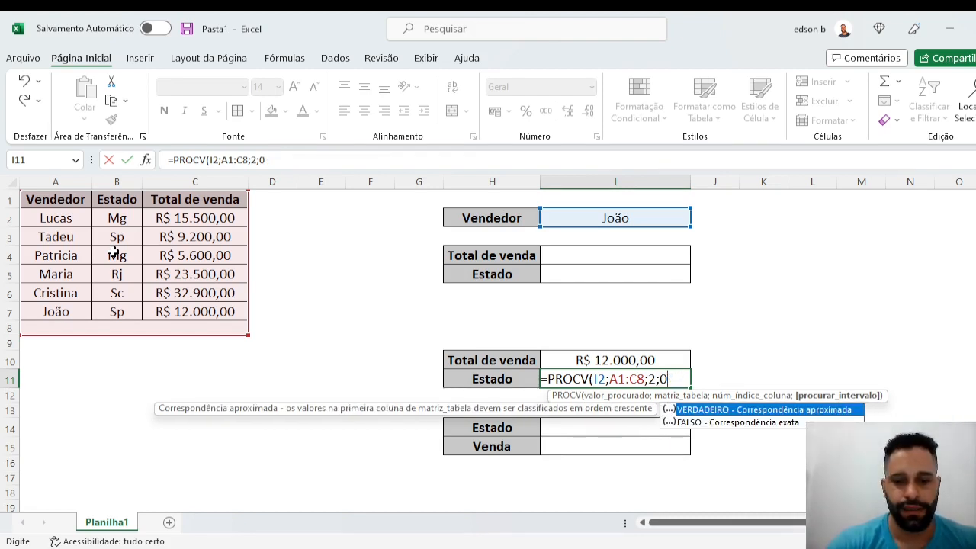
type(")")
key("Return")
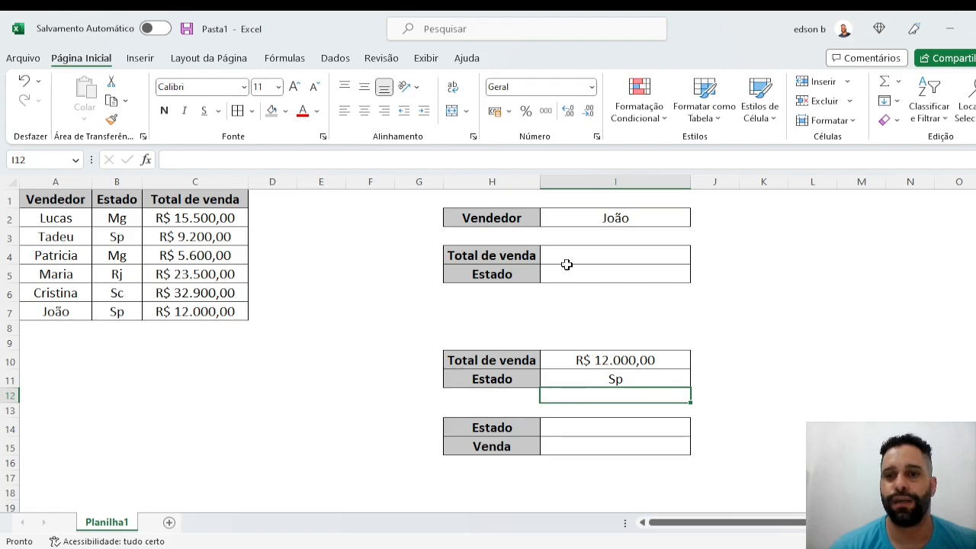
- Set the seller in I2 to the one from row 5 and check the lookup results and formulas in I10 and I11
left_click(615, 219)
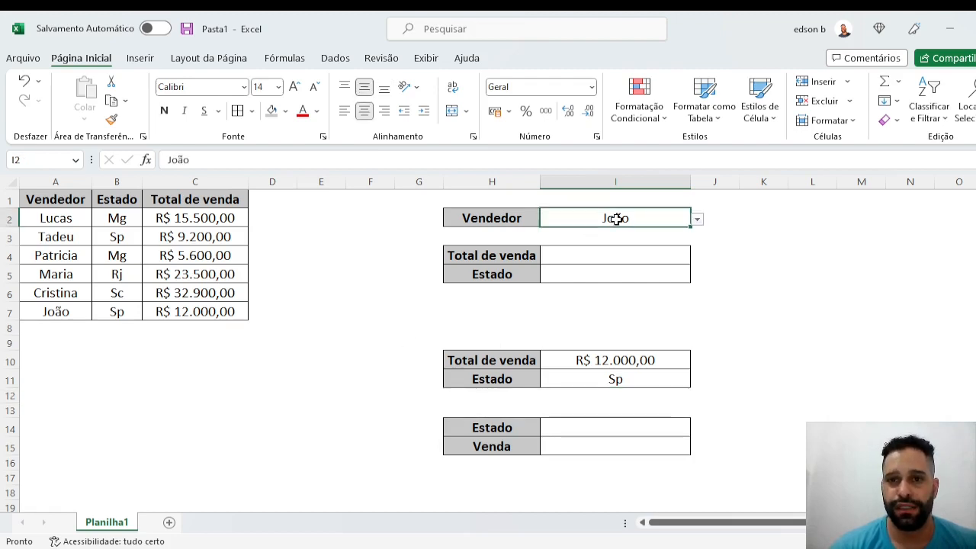
left_click(697, 219)
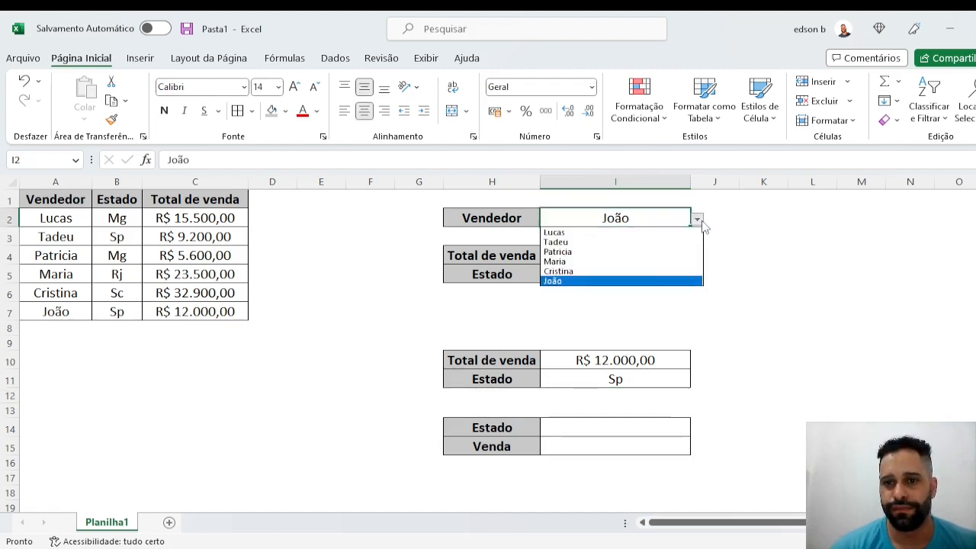
left_click(654, 261)
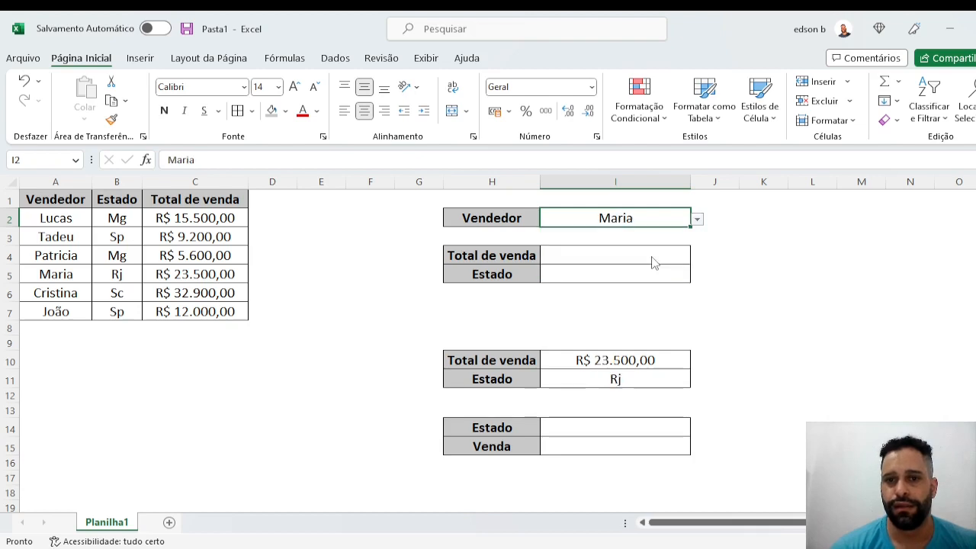
left_click(625, 364)
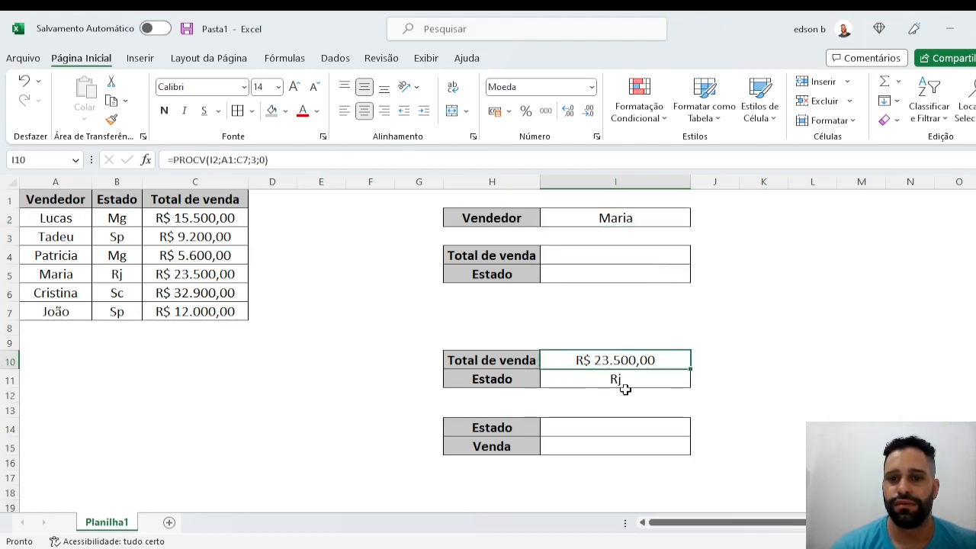
left_click(625, 390)
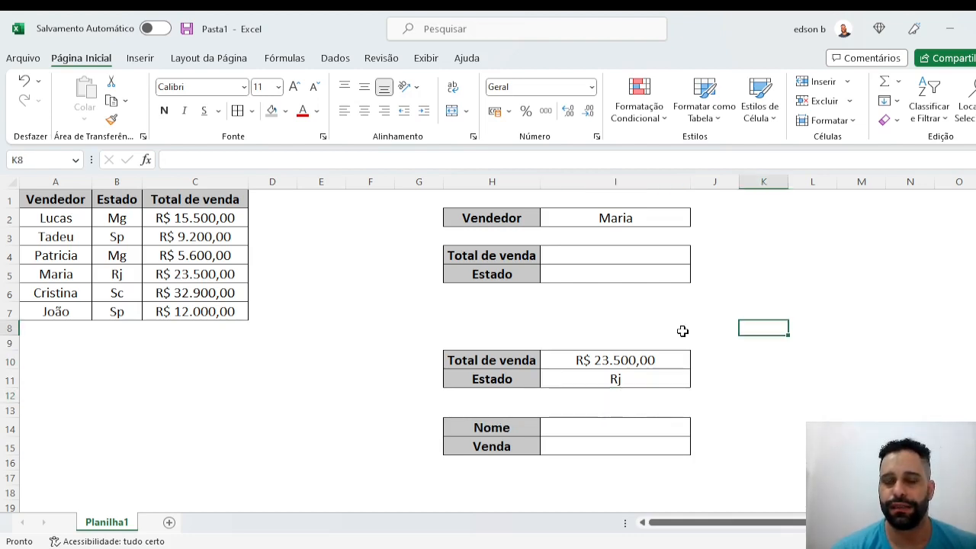
left_click(610, 377)
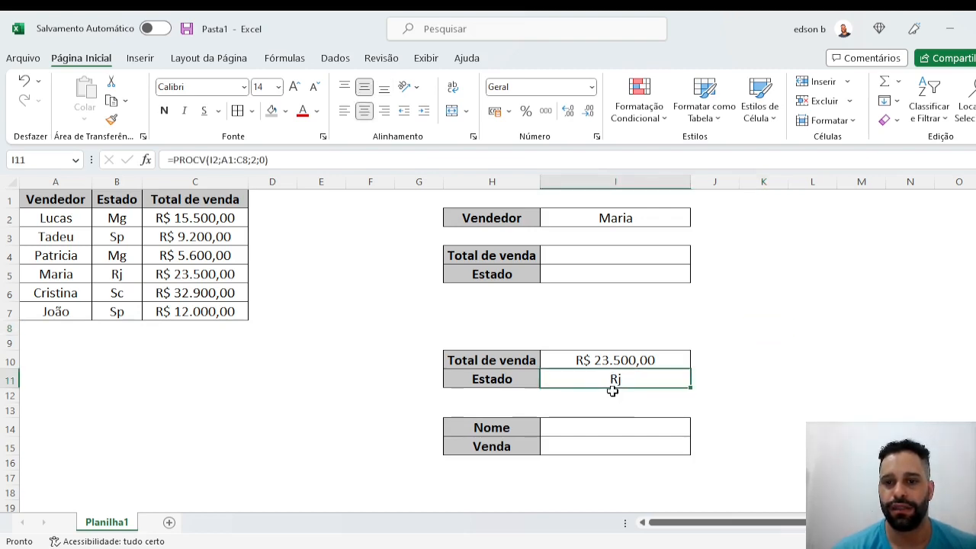
- Enter =PROCV(I11;A1:C7;1;0) in cell I14 to look up the seller's name by state, and review the formula
left_click(584, 431)
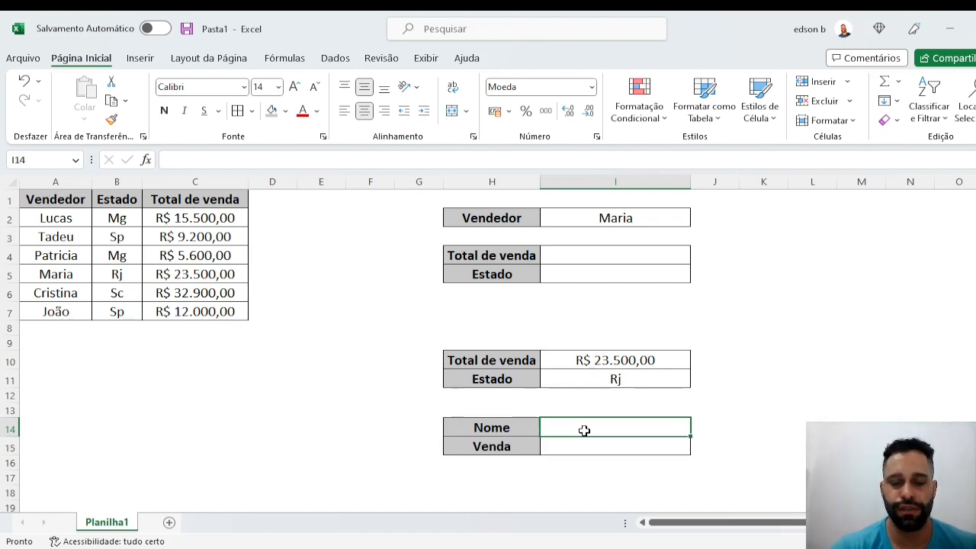
type("=pro")
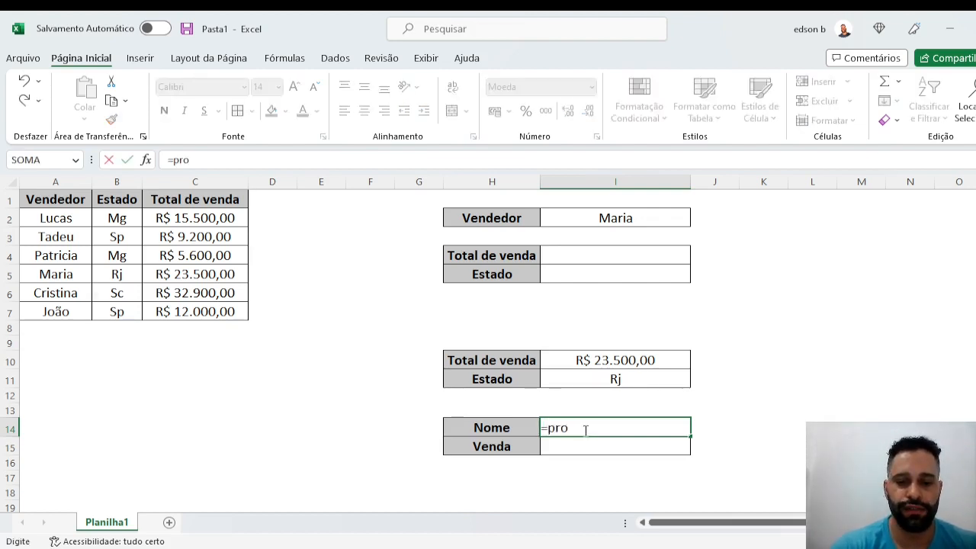
type("cv(")
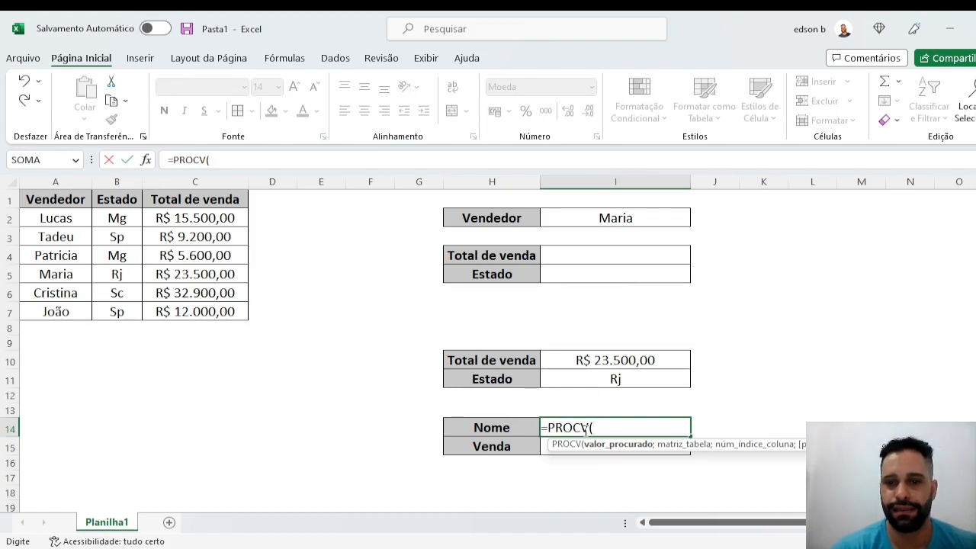
left_click(617, 381)
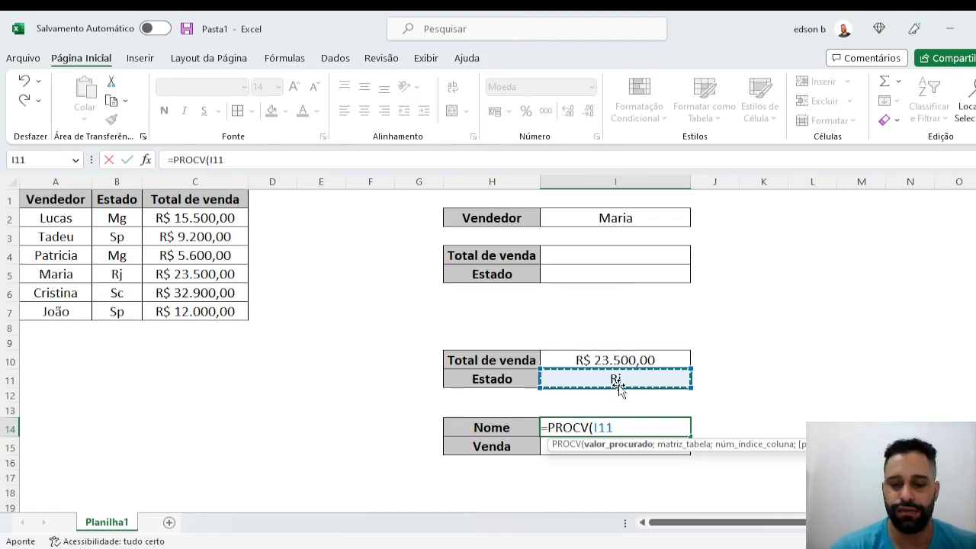
type(";")
left_click_drag(69, 200, 87, 260)
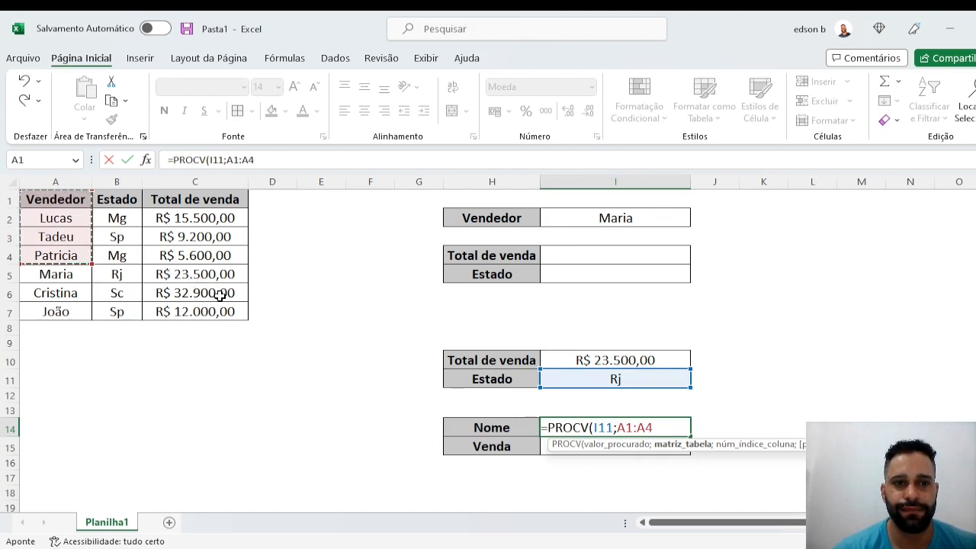
left_click_drag(71, 197, 244, 323)
type(";")
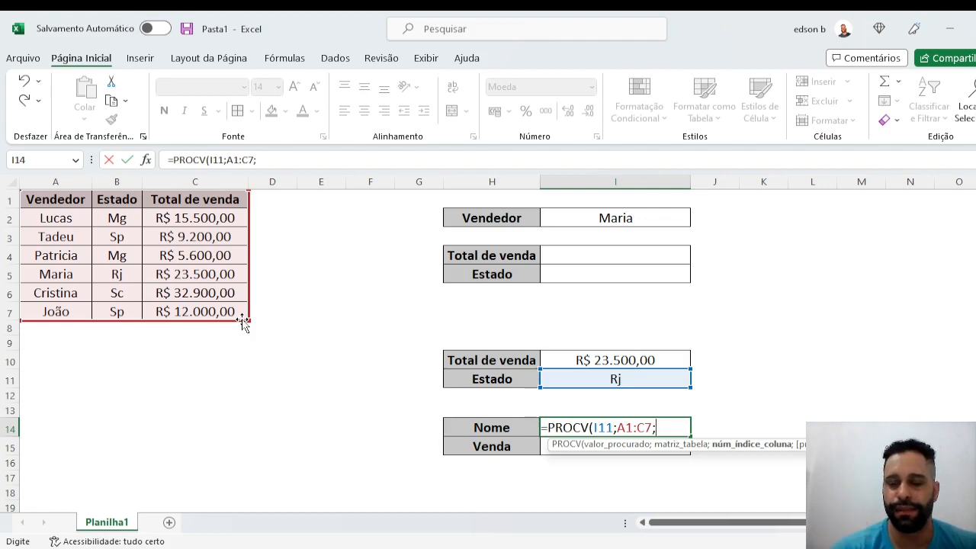
type("1")
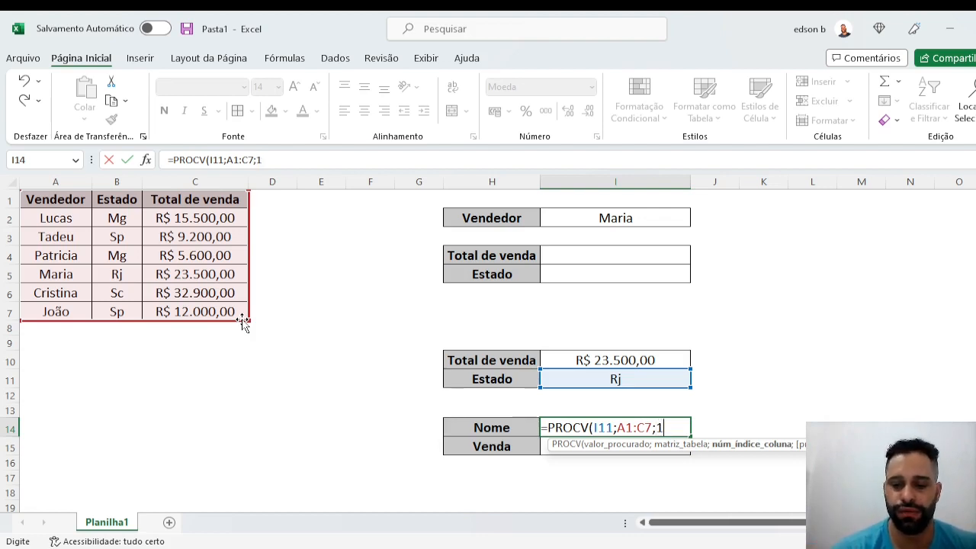
type(";0")
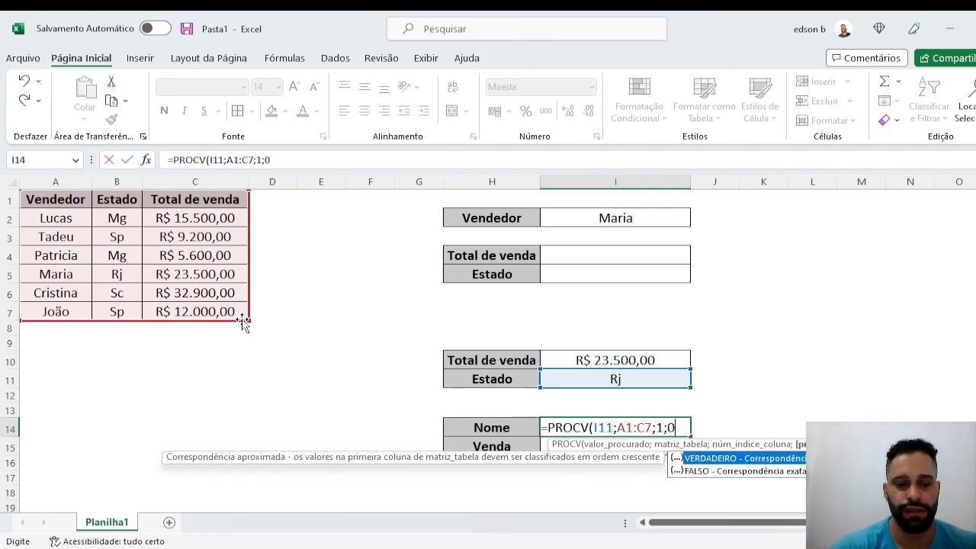
type(")")
key("Return")
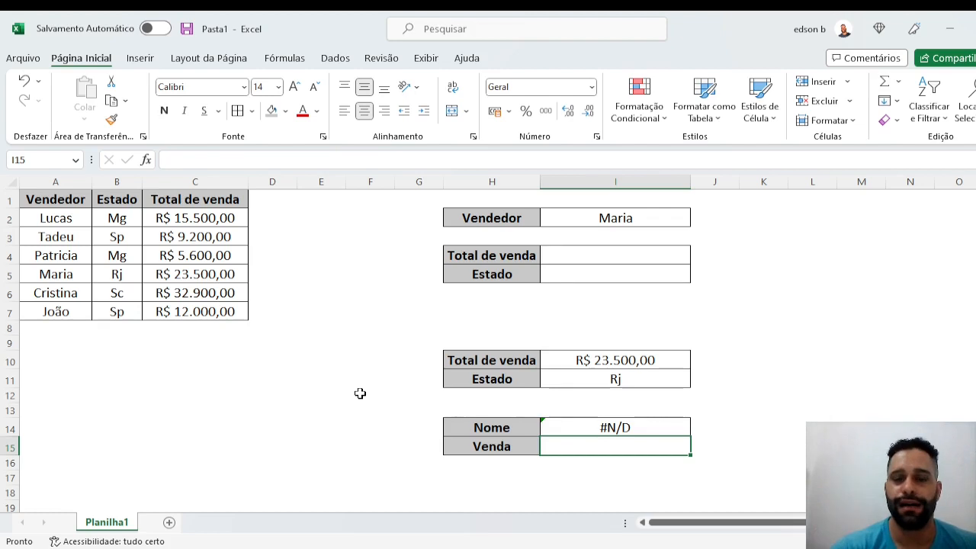
left_click(609, 379)
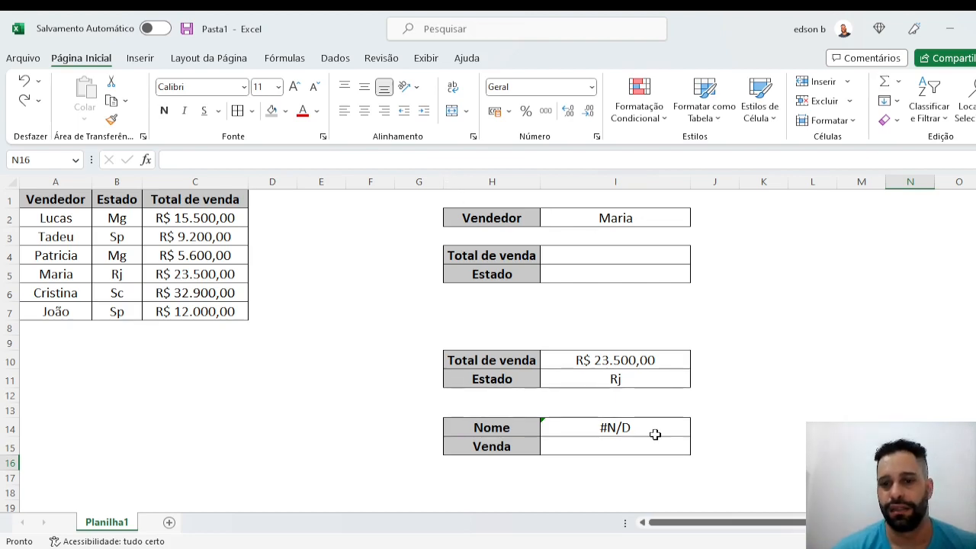
left_click(628, 416)
left_click(613, 427)
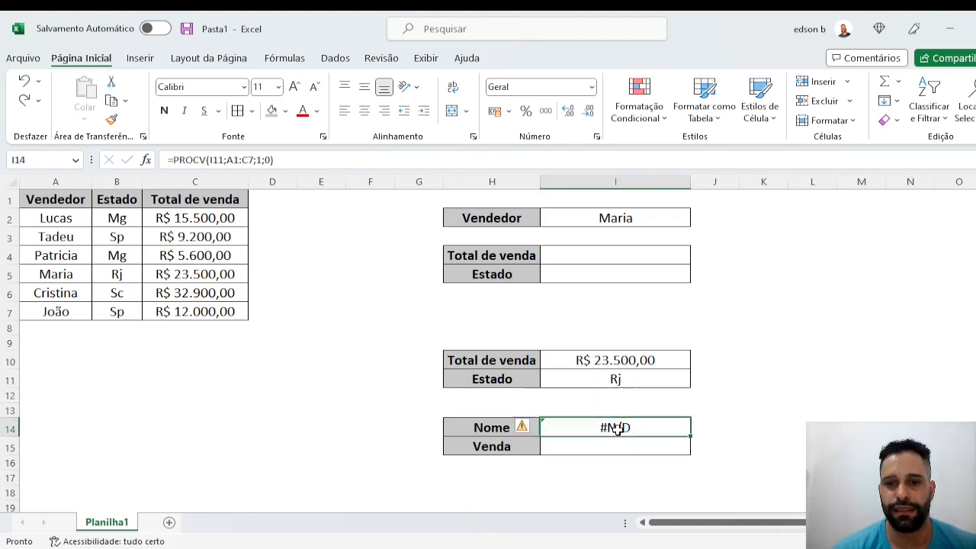
- Enter =PROCV(I11;B1:C7;2;0) in cell I15 to look up the sale by state with an exact match
left_click(608, 450)
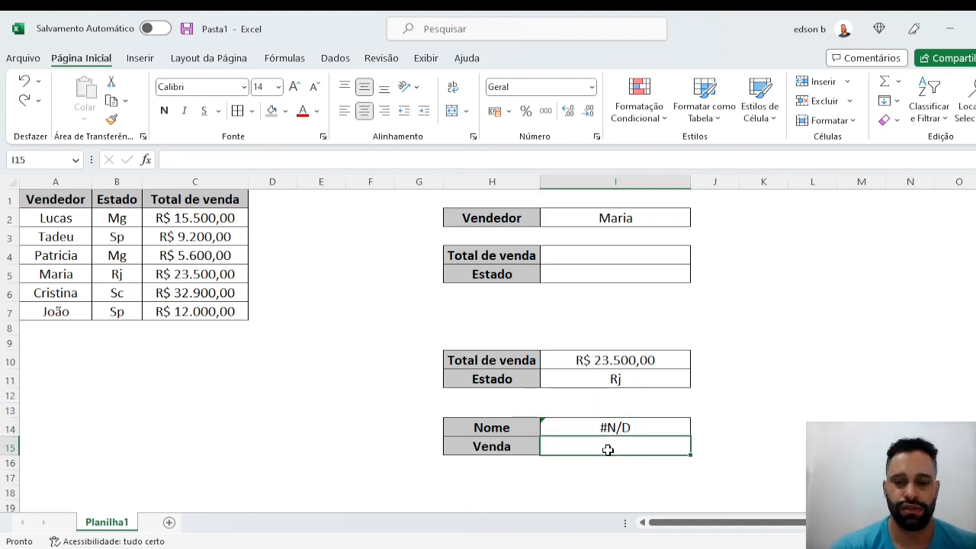
type("=procv")
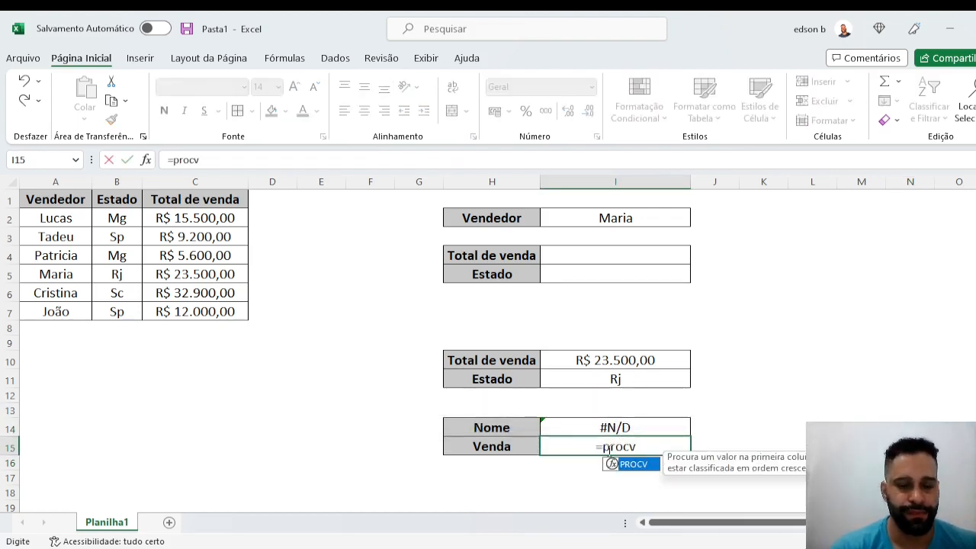
key("Tab")
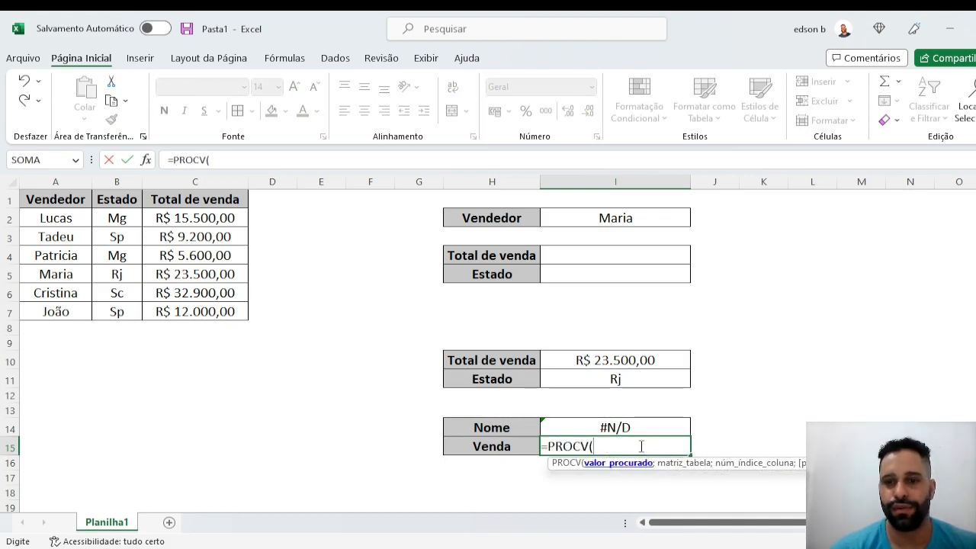
left_click(617, 379)
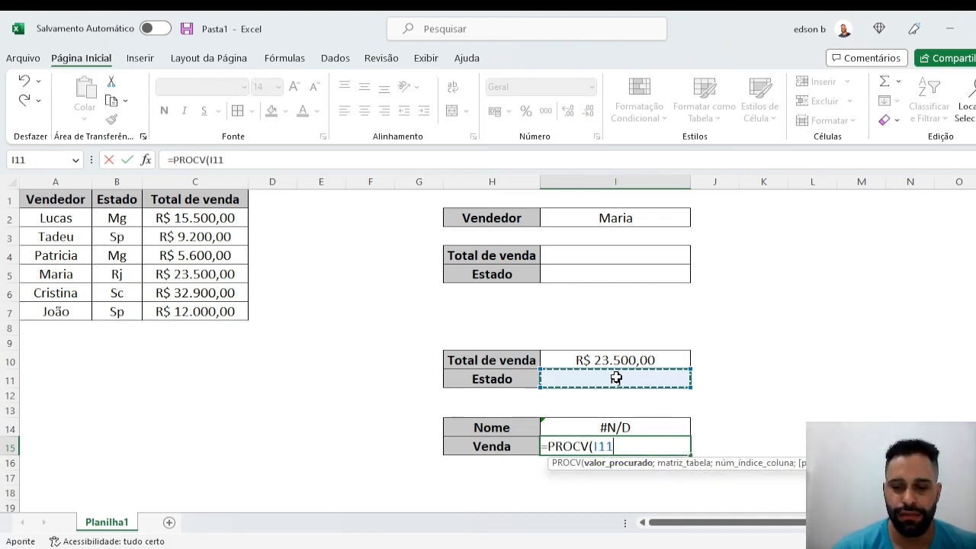
type(";")
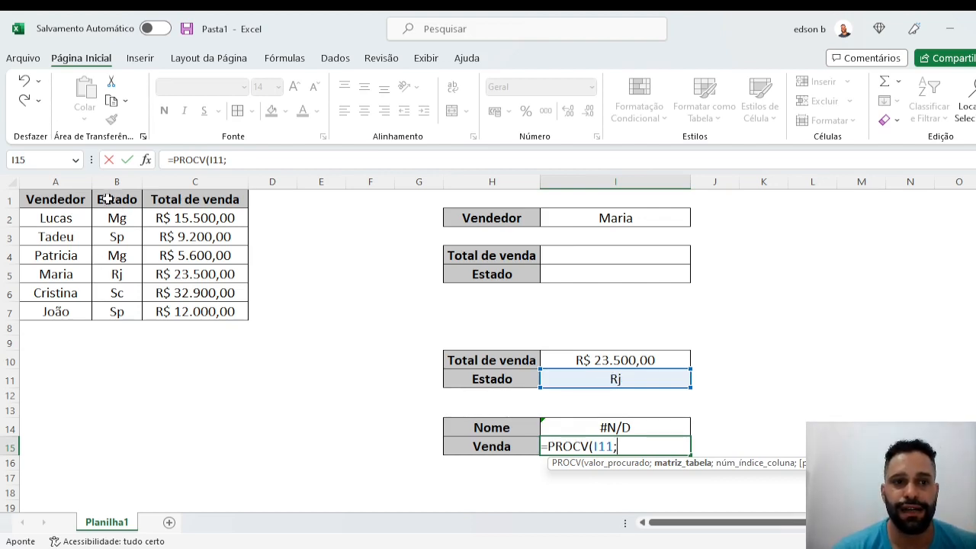
left_click_drag(107, 199, 235, 313)
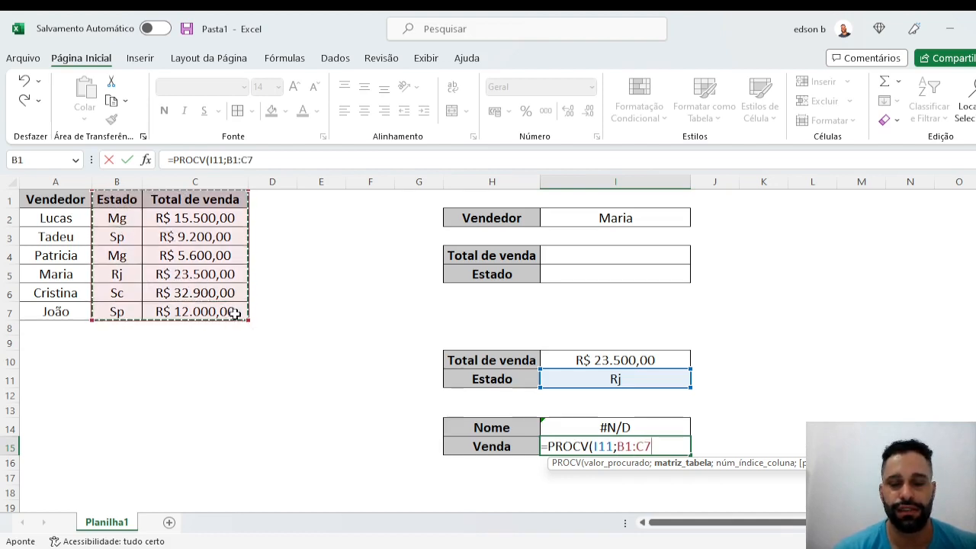
type(";")
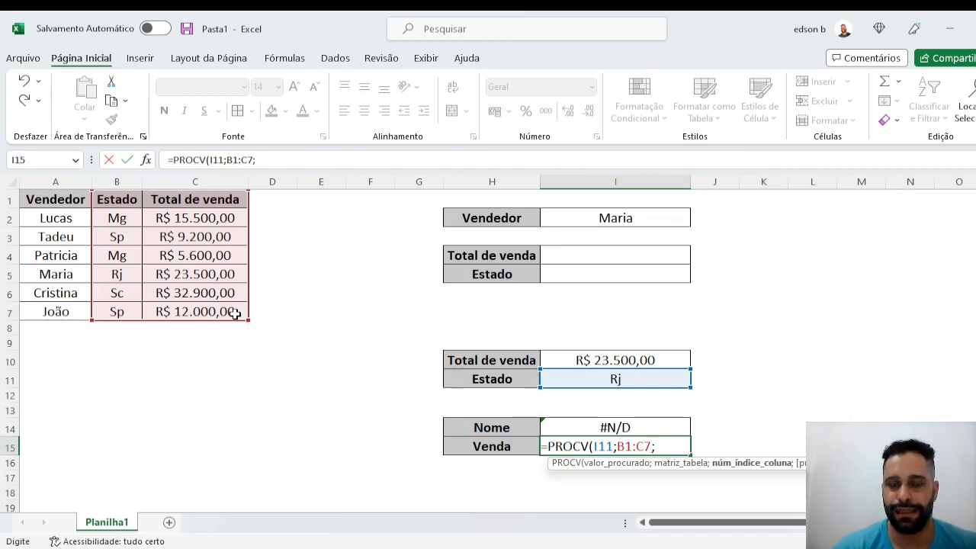
type("2")
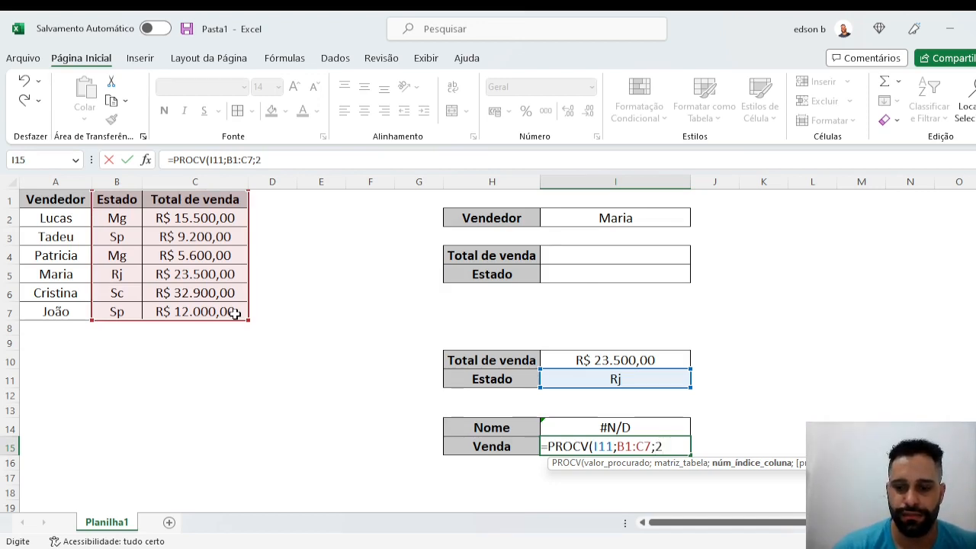
type(";0")
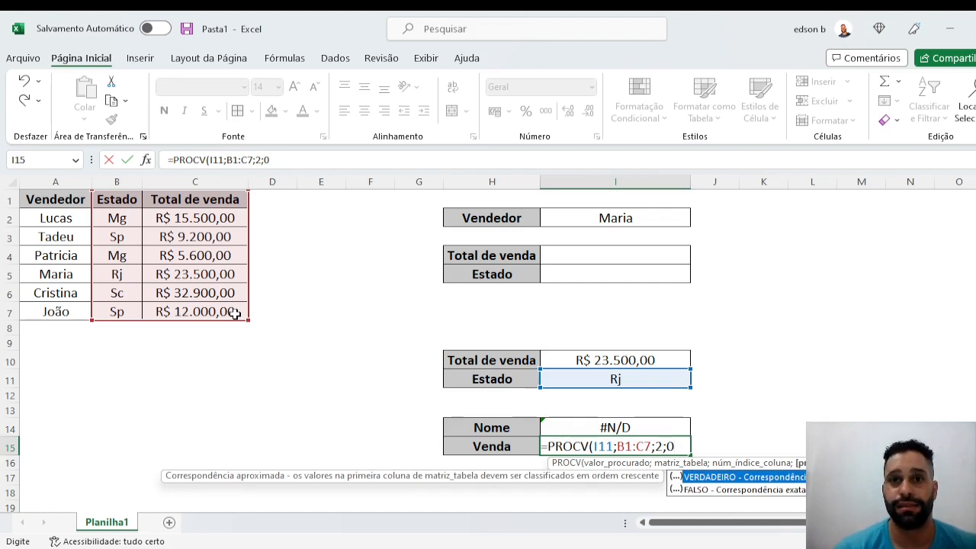
type(")")
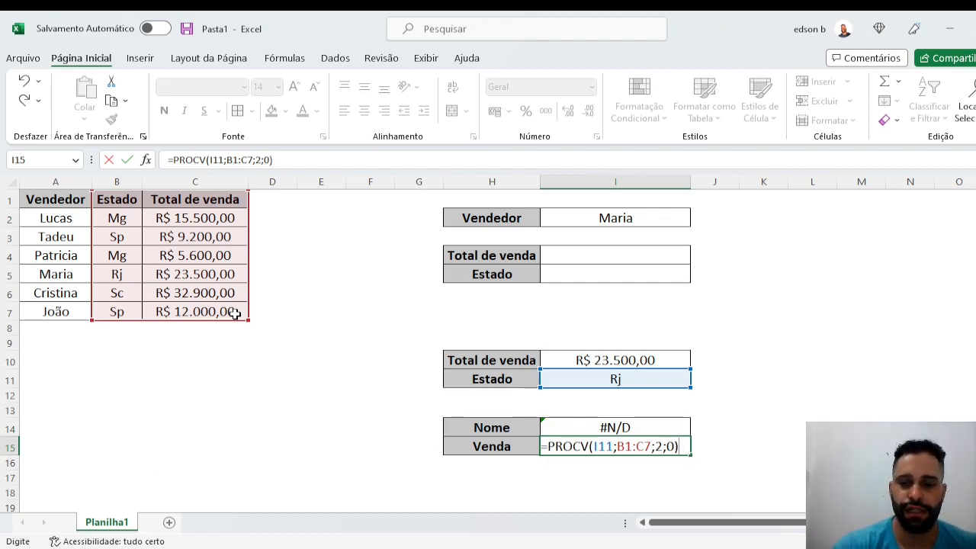
key("Return")
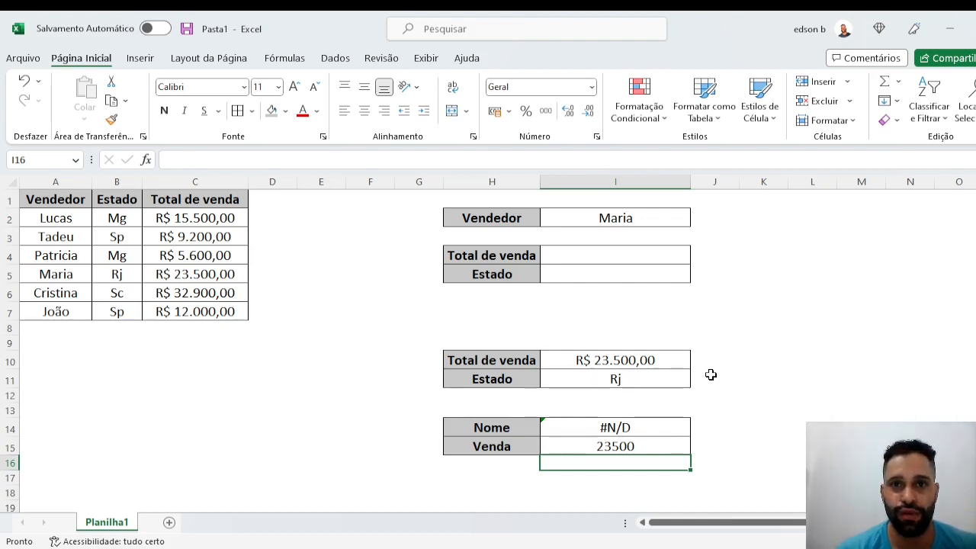
- Enter =PROCX(I2;A2:A7;C2:C7) in cell I4 to look up the chosen seller's total sales
left_click(599, 257)
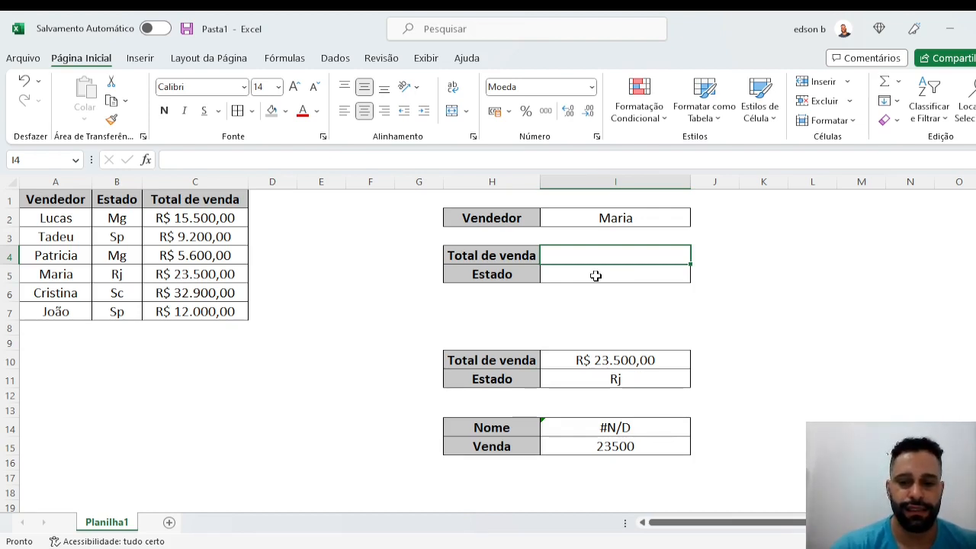
type("=procx")
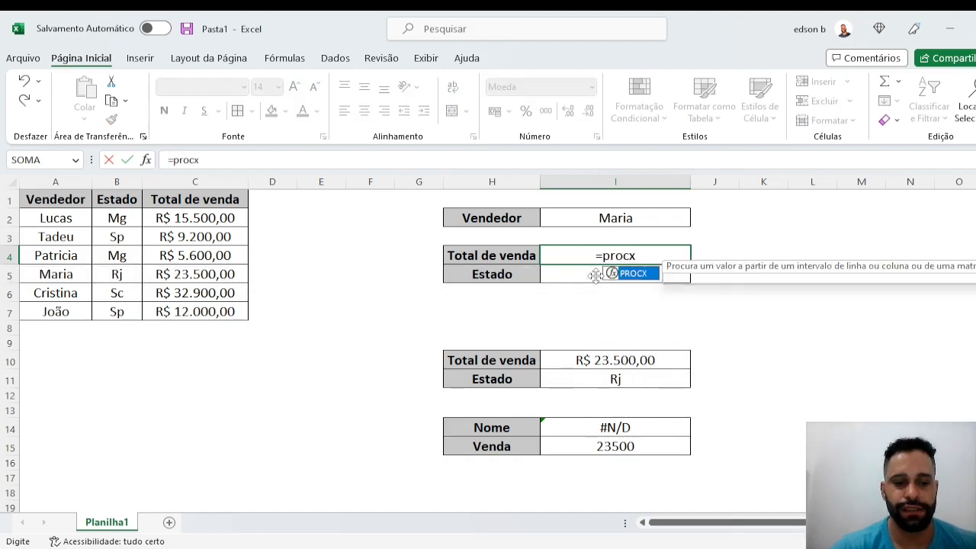
key("Tab")
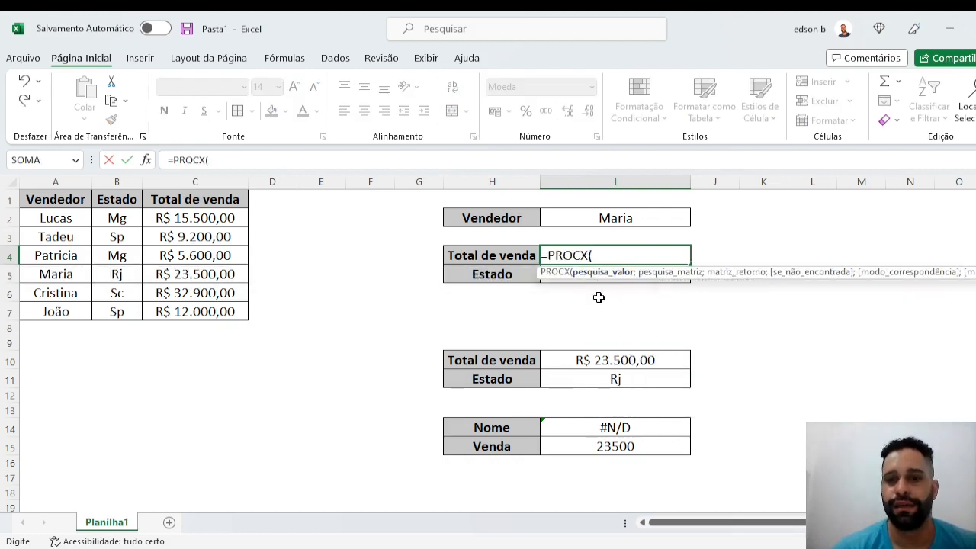
left_click_drag(645, 276, 615, 315)
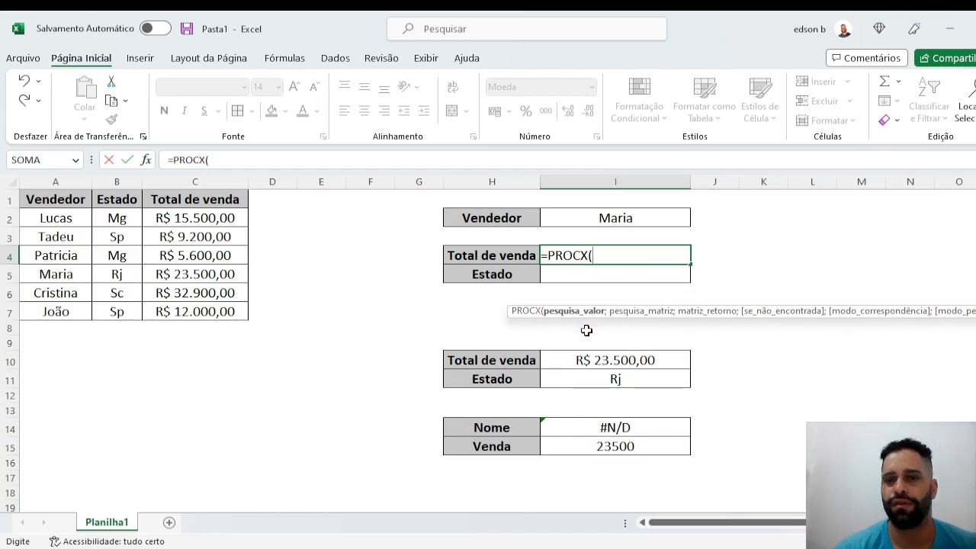
left_click(601, 221)
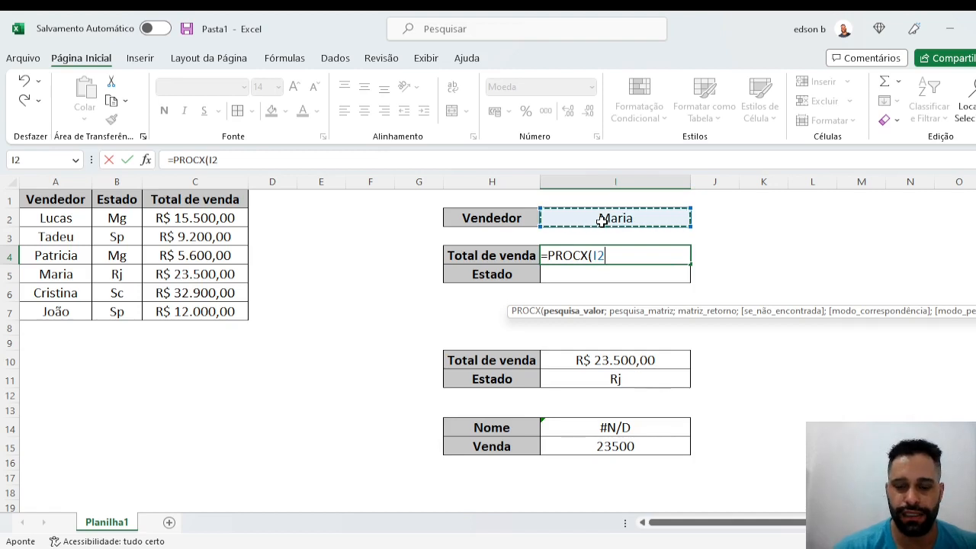
type(";")
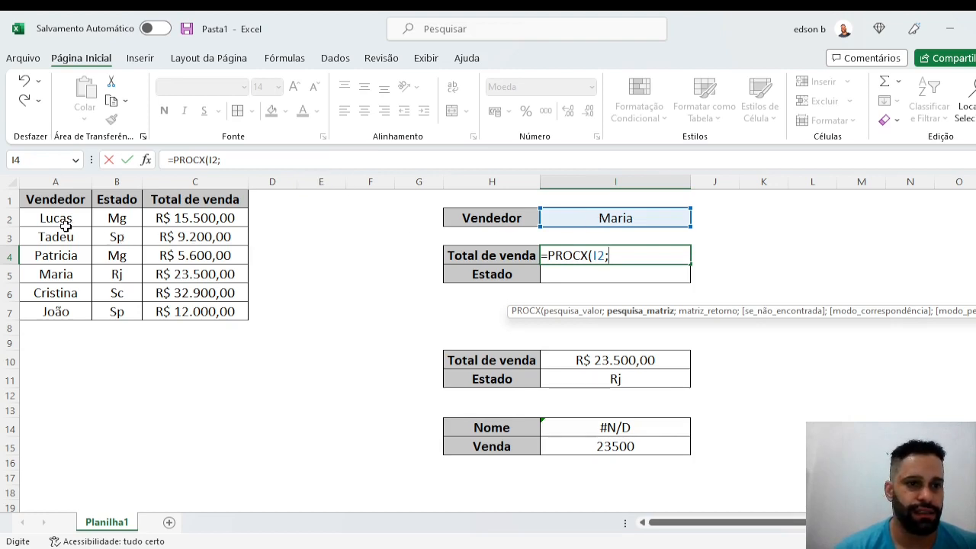
left_click_drag(61, 222, 68, 313)
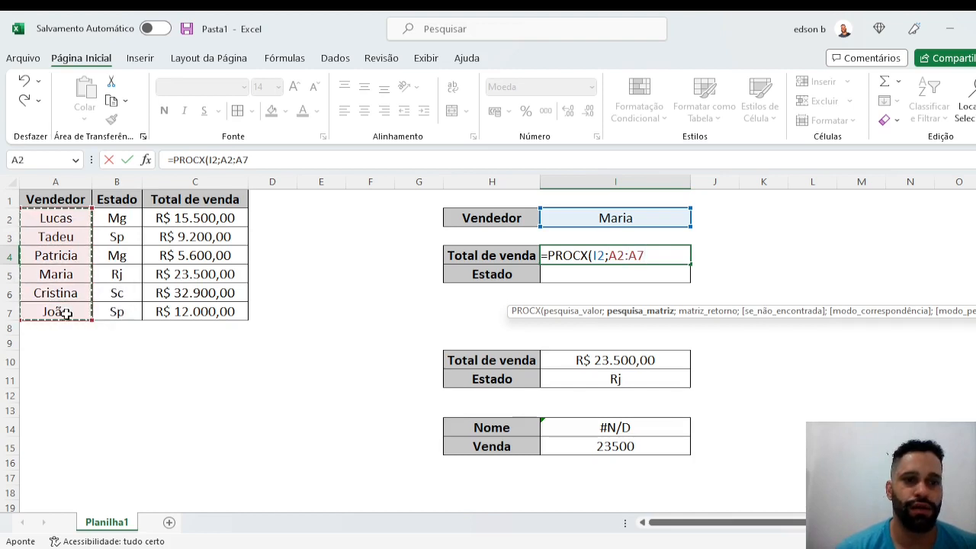
type(";")
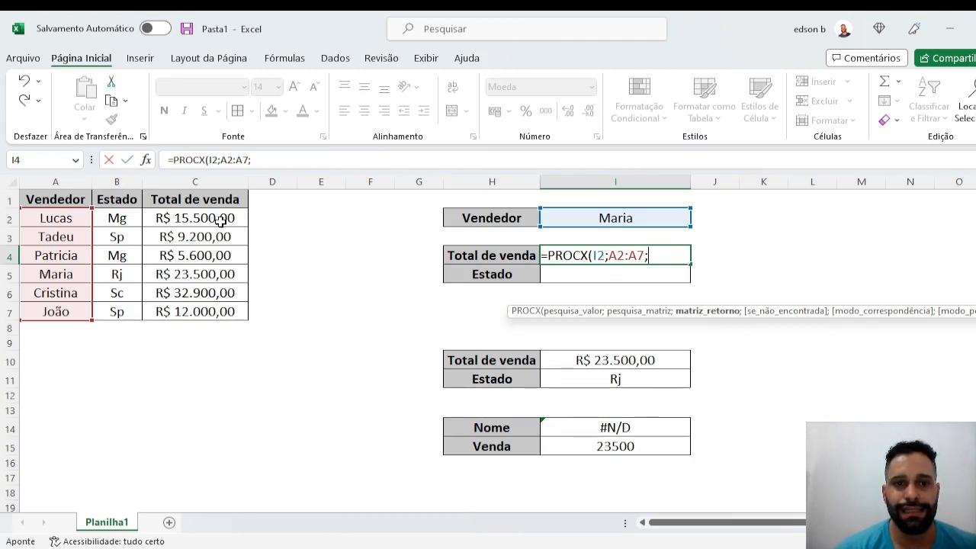
left_click_drag(220, 220, 225, 319)
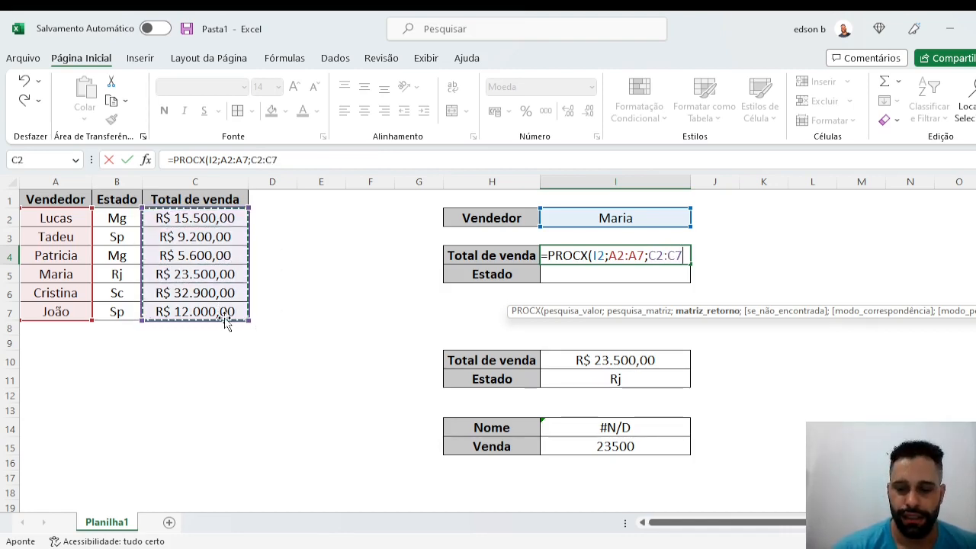
type(")")
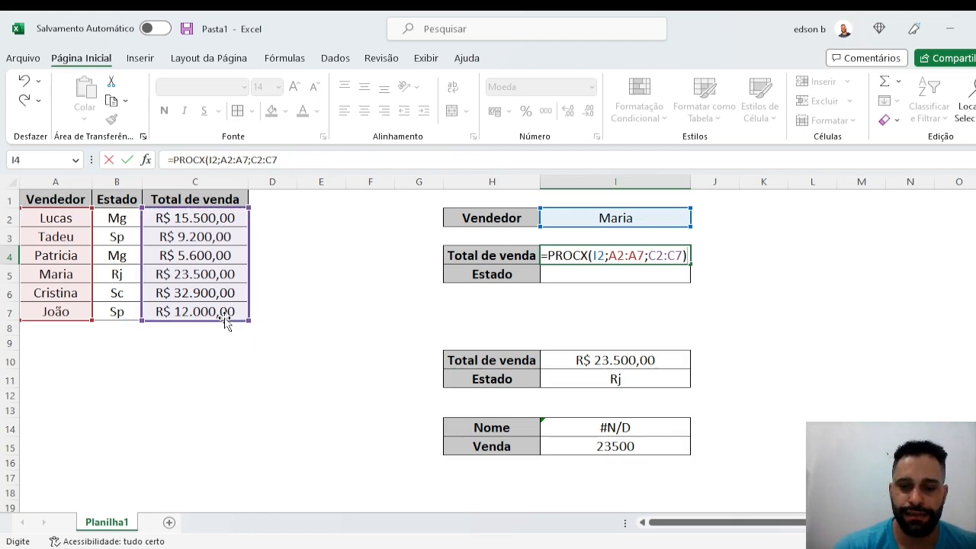
key("Return")
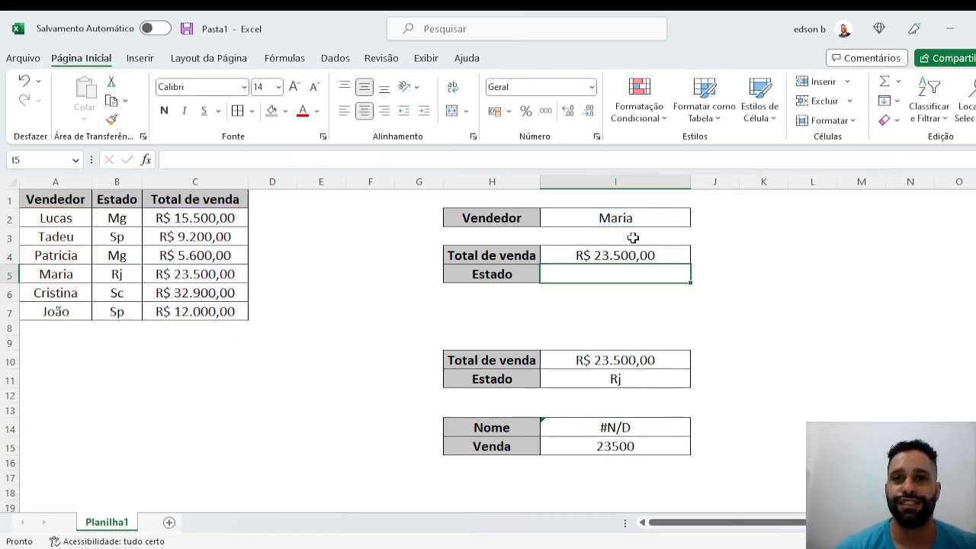
- Test the total sales lookup by setting the seller in I2 to the one from row 7, and to the one from row 3
left_click(657, 218)
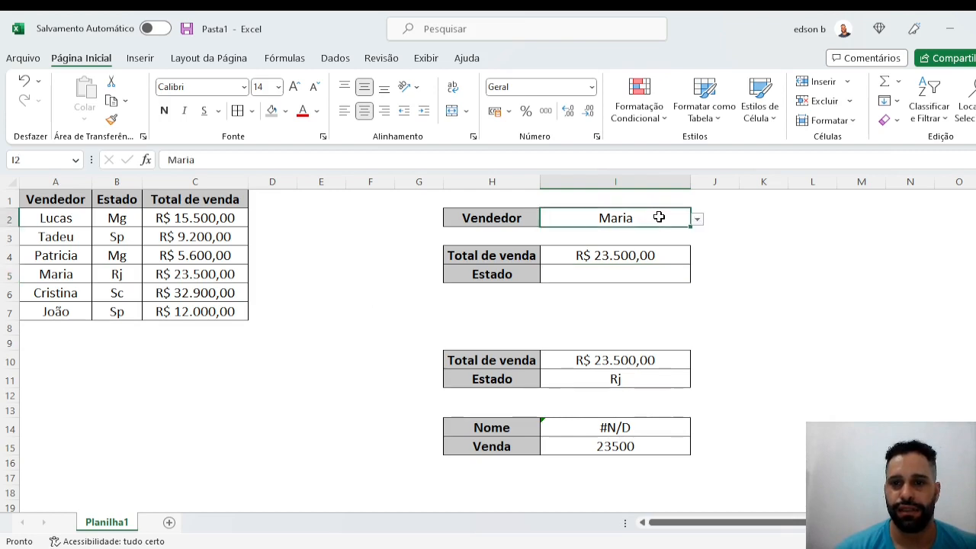
left_click(697, 219)
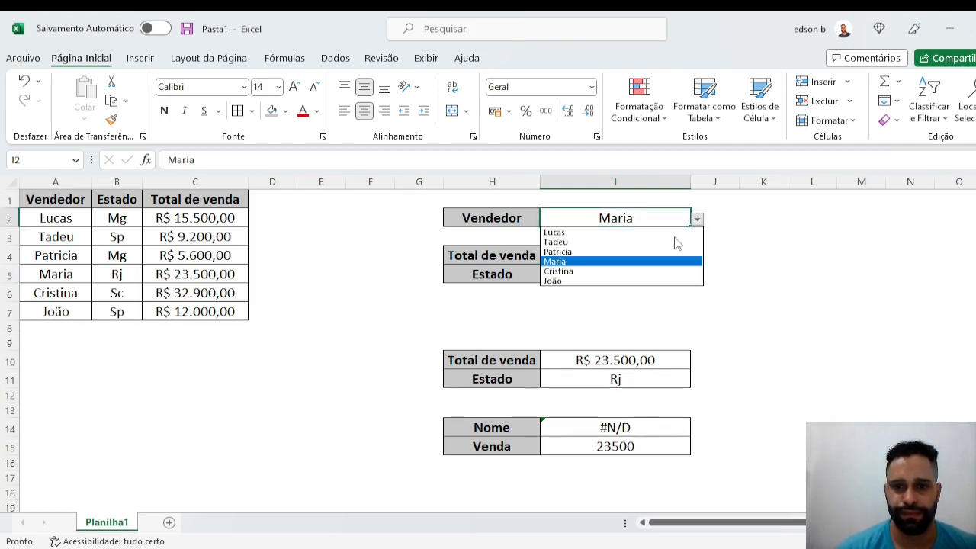
left_click(643, 282)
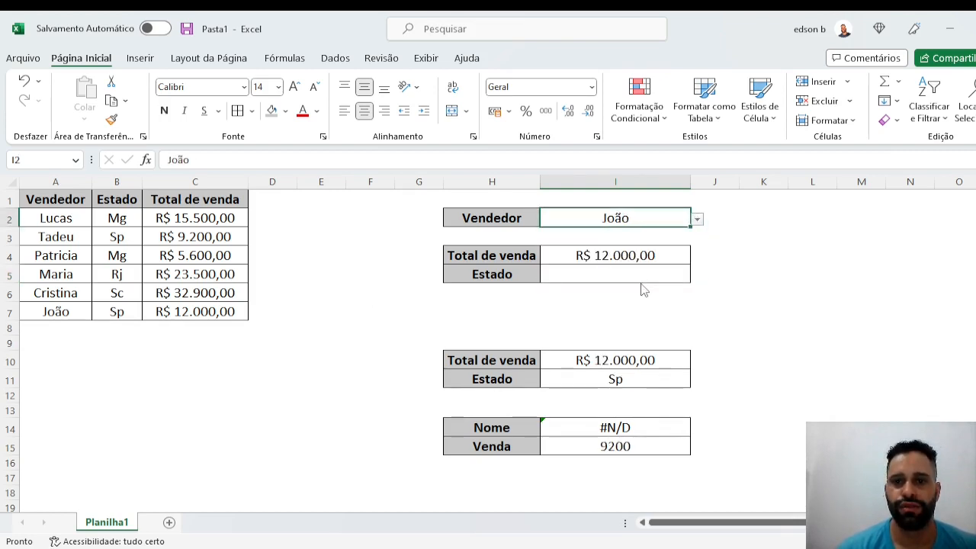
left_click(697, 219)
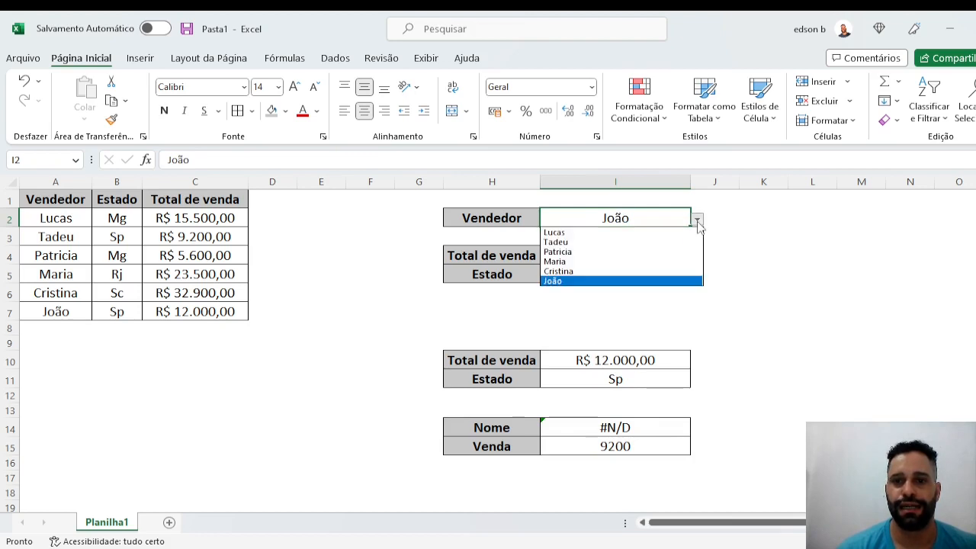
left_click(656, 241)
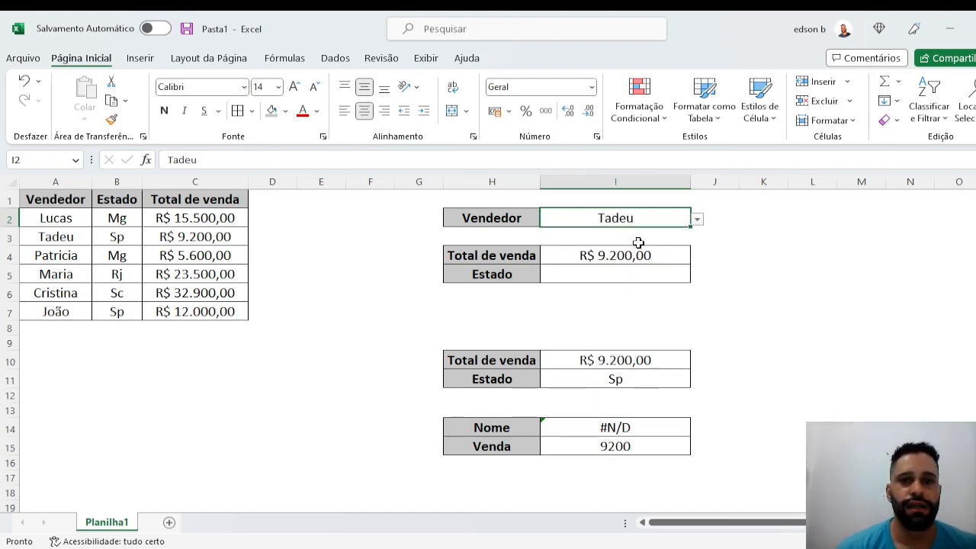
- Enter =PROCX(I2;A2:A7;B2:B7) in cell I5 to look up the chosen seller's state
left_click(607, 267)
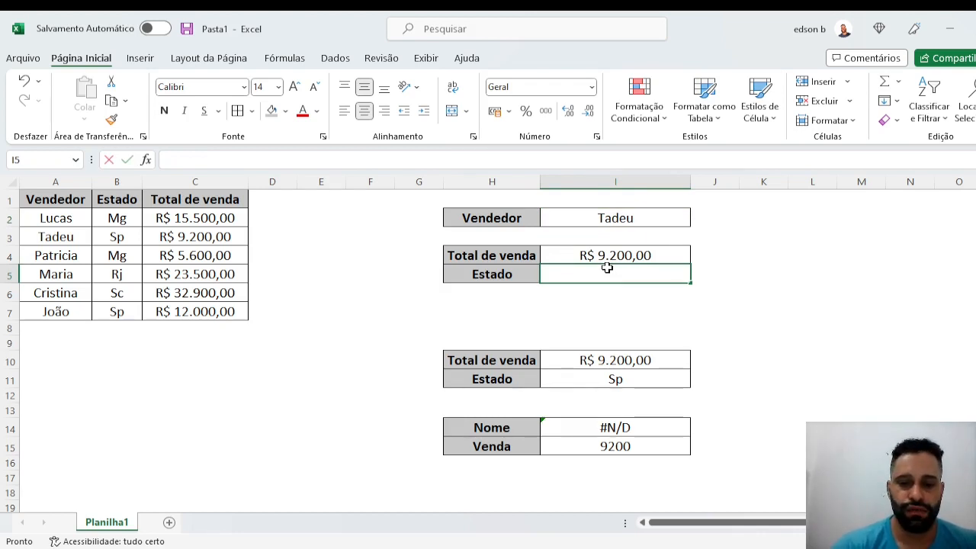
type("=procx")
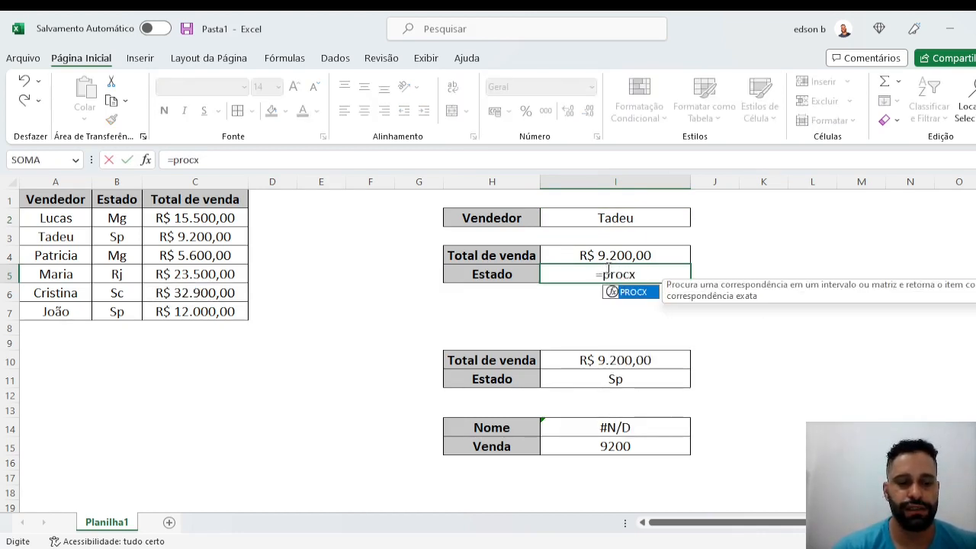
key("Tab")
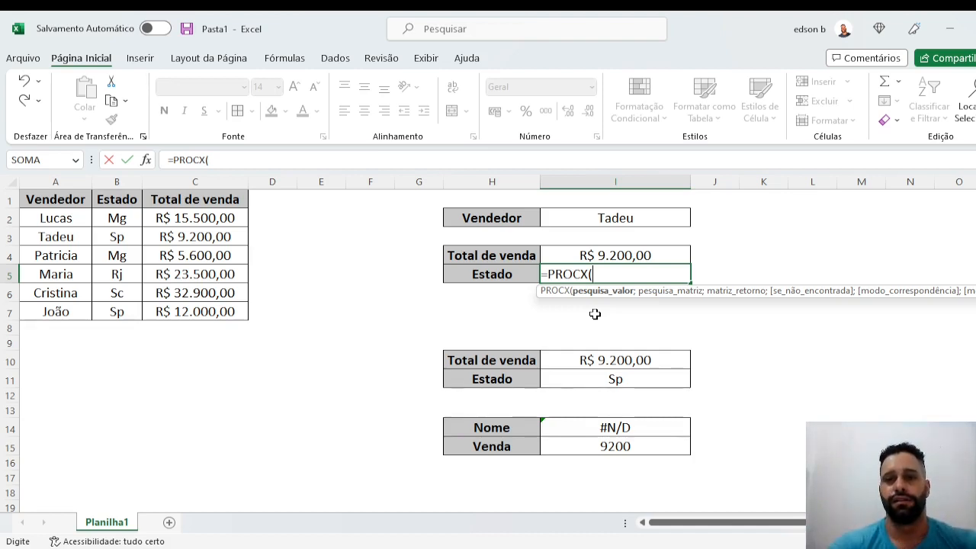
left_click(605, 220)
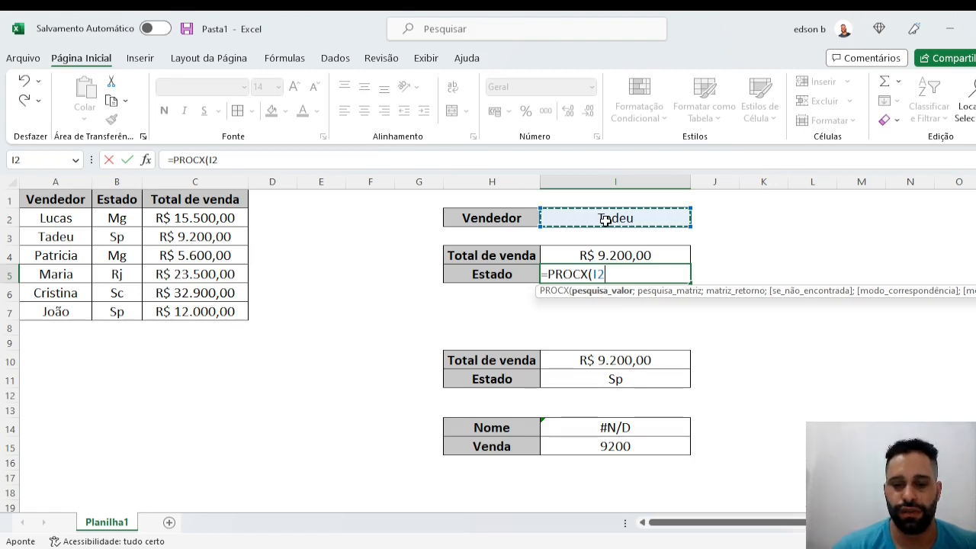
type(";")
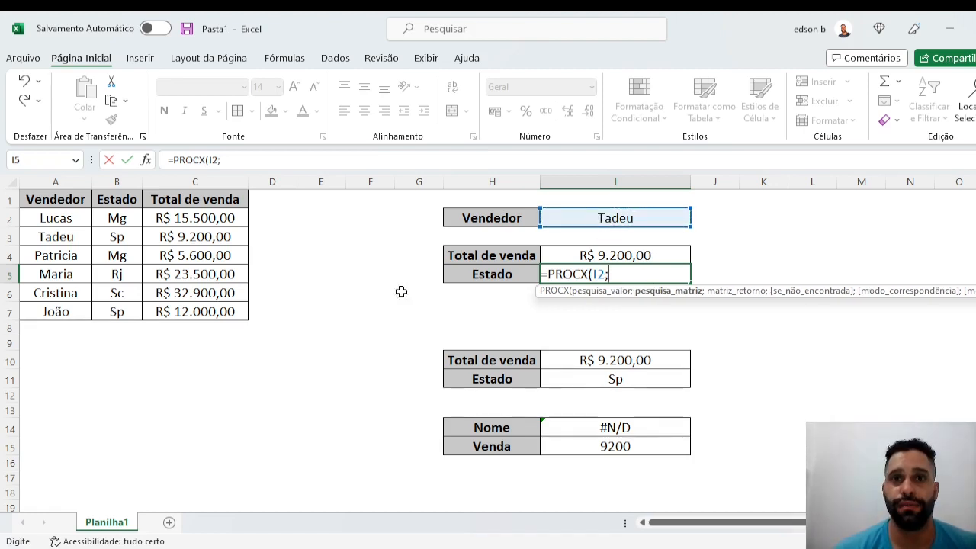
left_click_drag(42, 215, 41, 311)
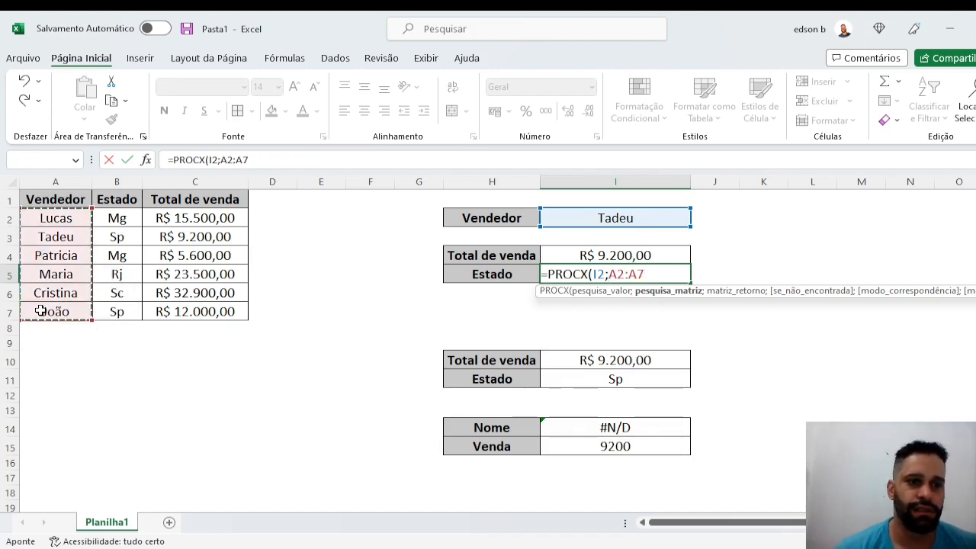
type(";")
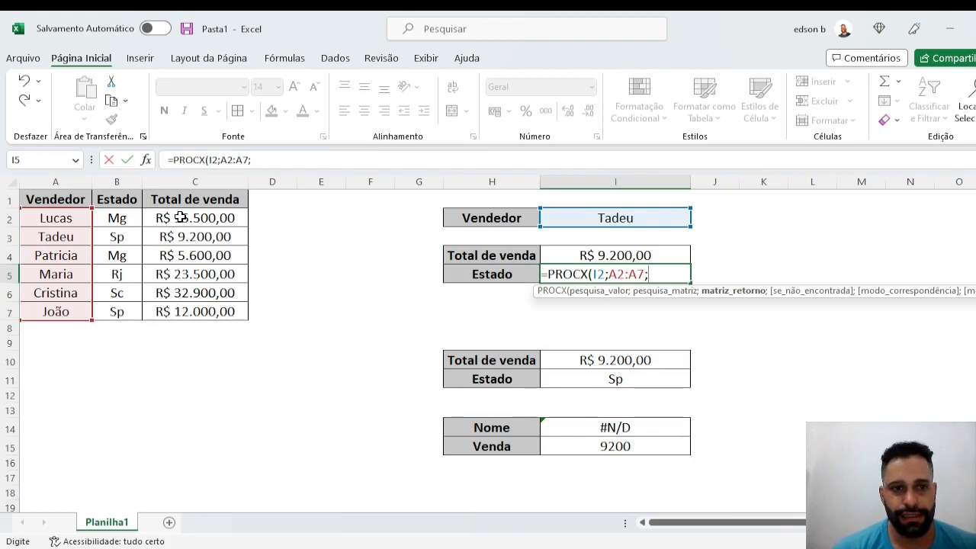
left_click_drag(115, 219, 119, 308)
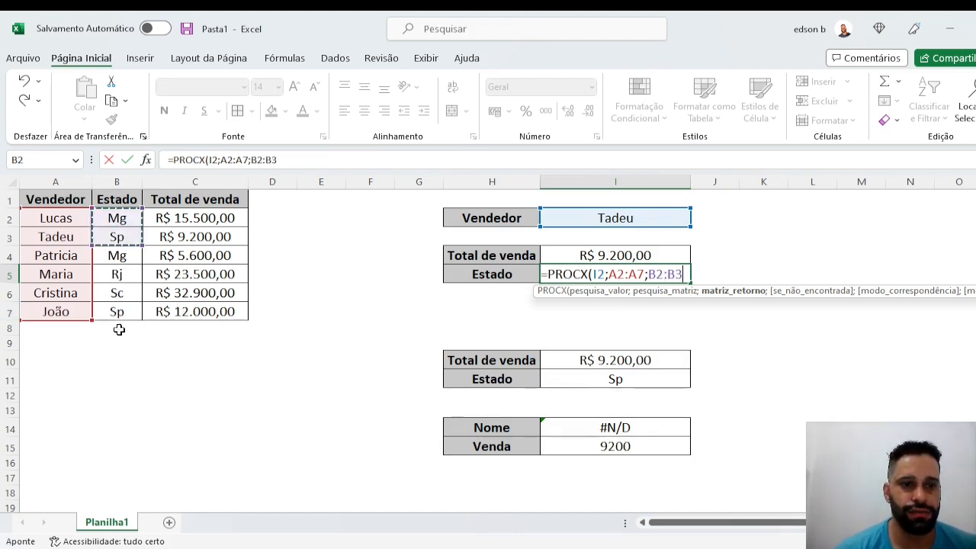
left_click_drag(119, 218, 116, 324)
type(")")
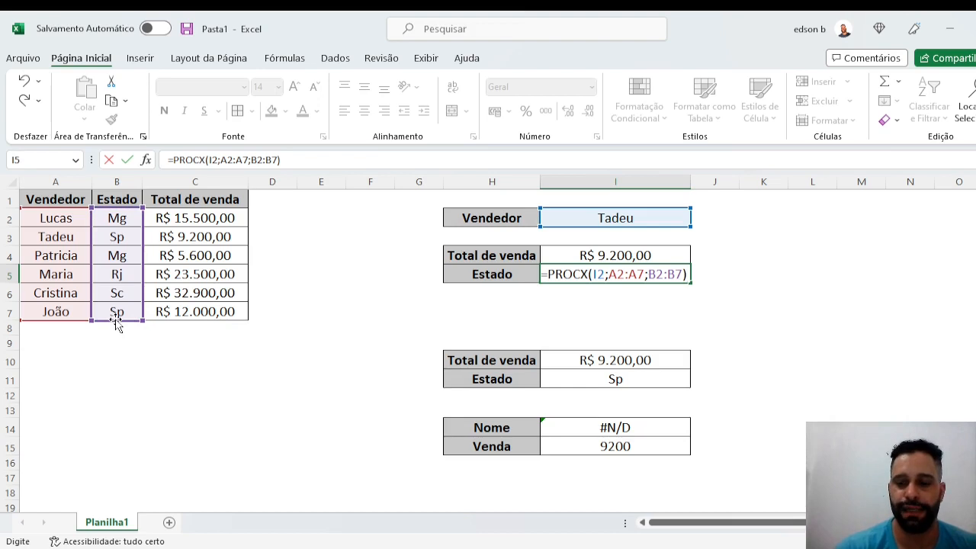
key("Return")
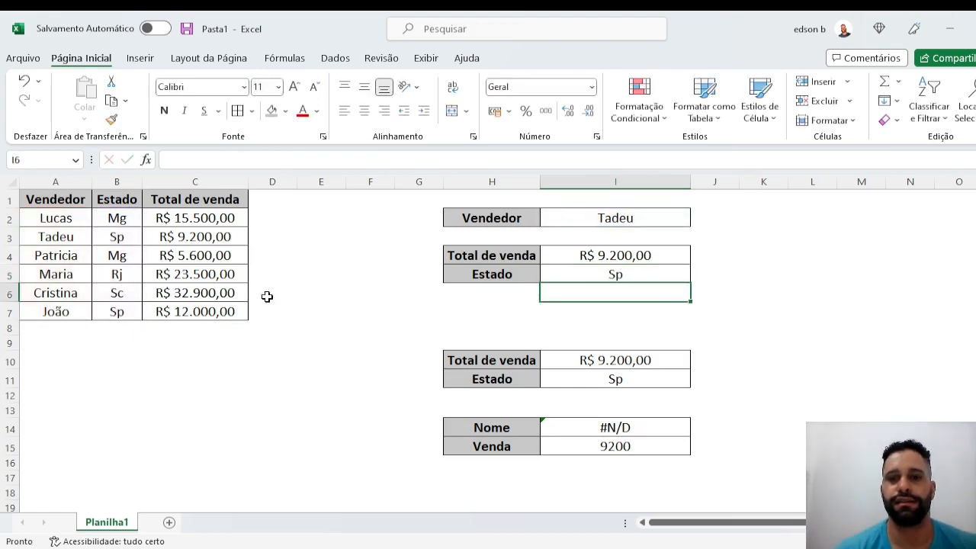
- Set the seller in I2 to the one from row 6 to check both PROCX lookups
left_click(576, 215)
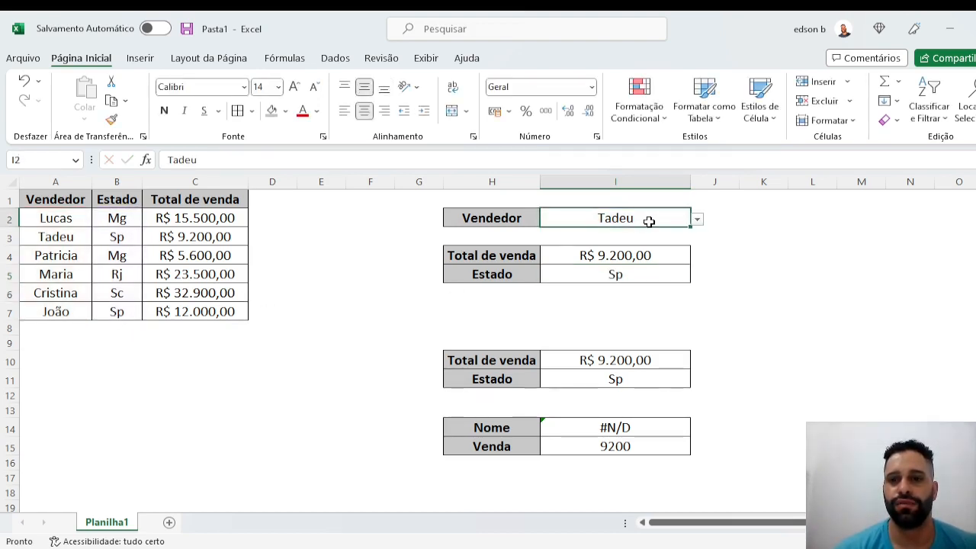
left_click(697, 219)
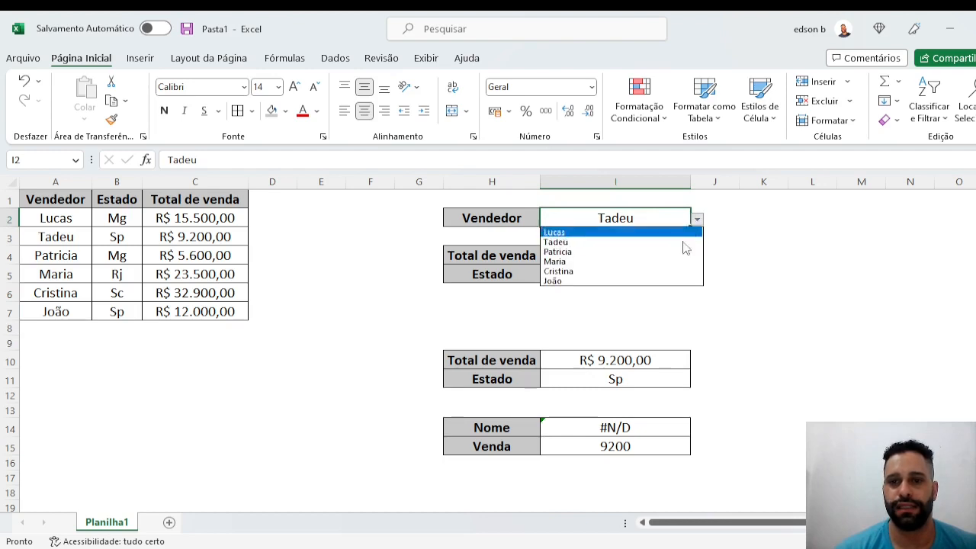
left_click(645, 272)
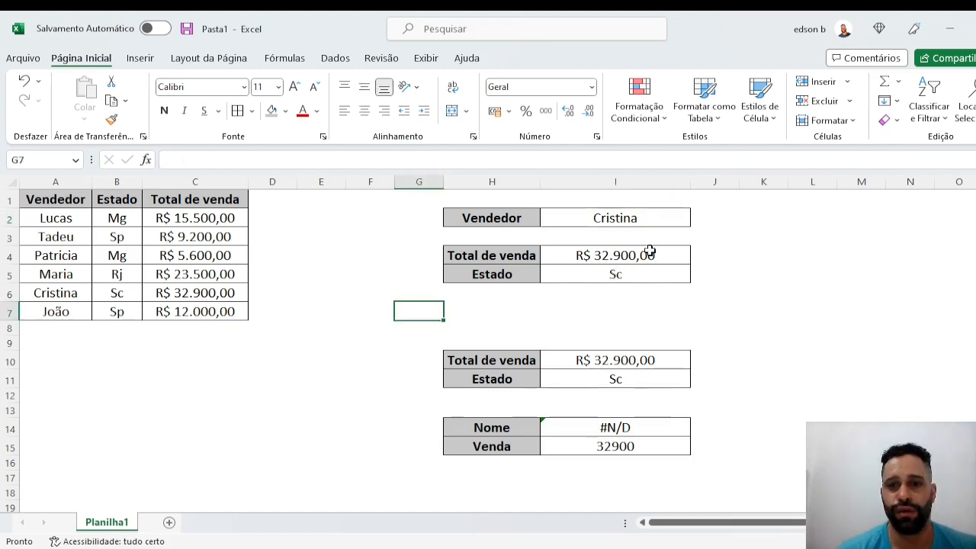
- Reopen the PROCX formula in cell I5 to review its arguments, including the optional ones, and close the formula
left_click(615, 273)
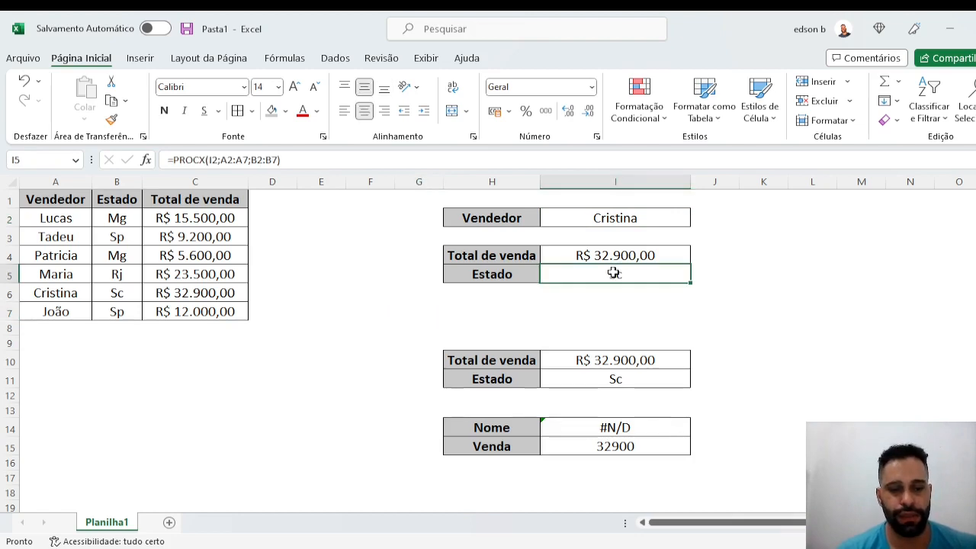
double_click(615, 273)
key("BackSpace")
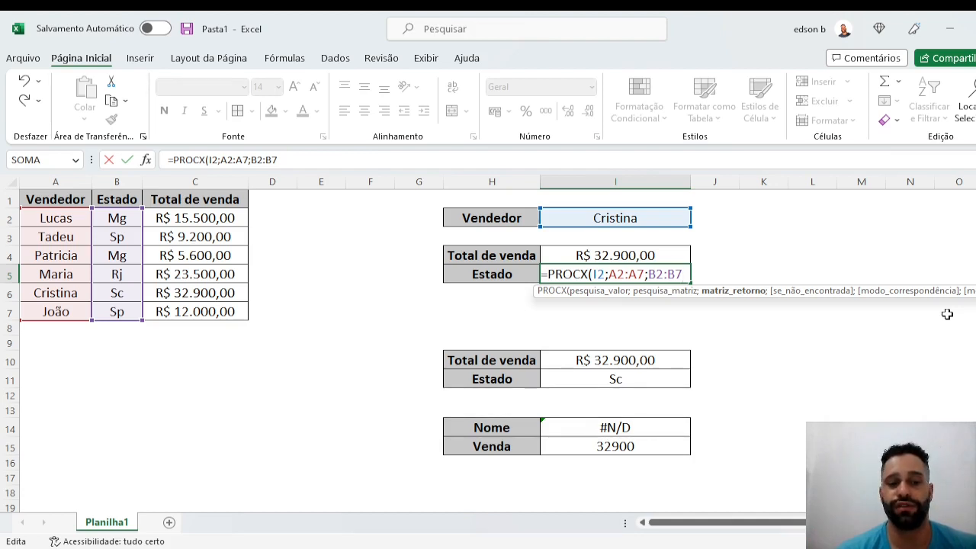
key("Return")
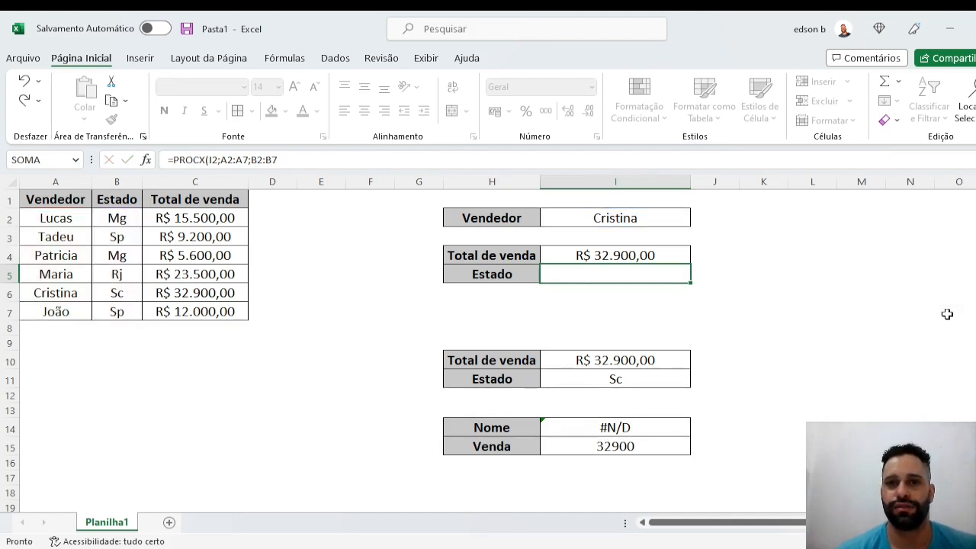
left_click(714, 326)
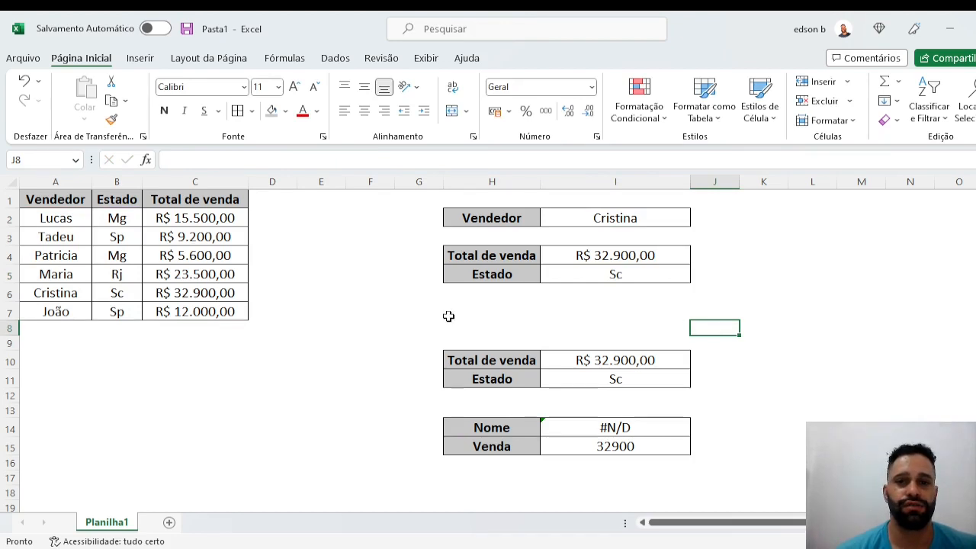